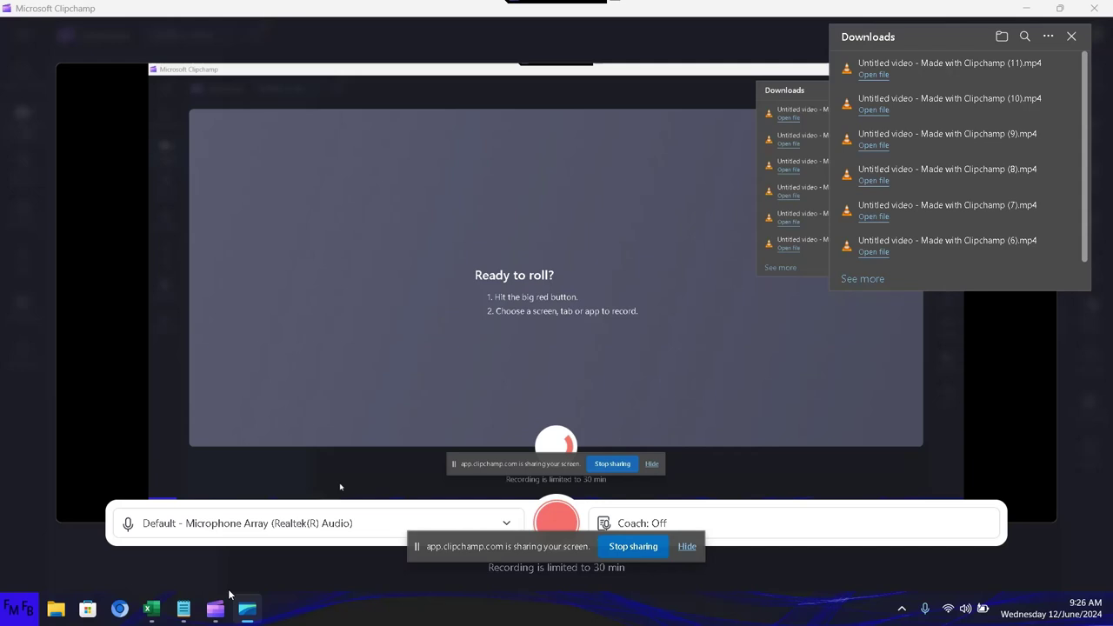
# Step: Switch from the Clipchamp recorder to the blank Notepad document using the taskbar
pyautogui.click(183, 608)
# Step: Type the intro line 'In this video, I will show you how to use choose to sum the values for a specific mon…'
pyautogui.write('I')
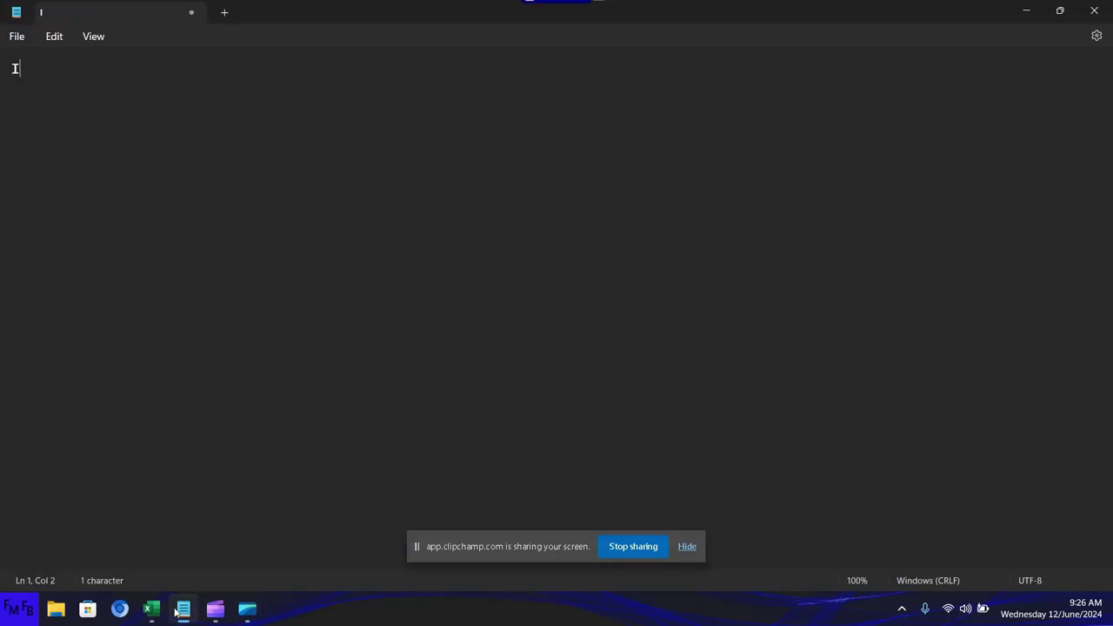
pyautogui.write('n this vi')
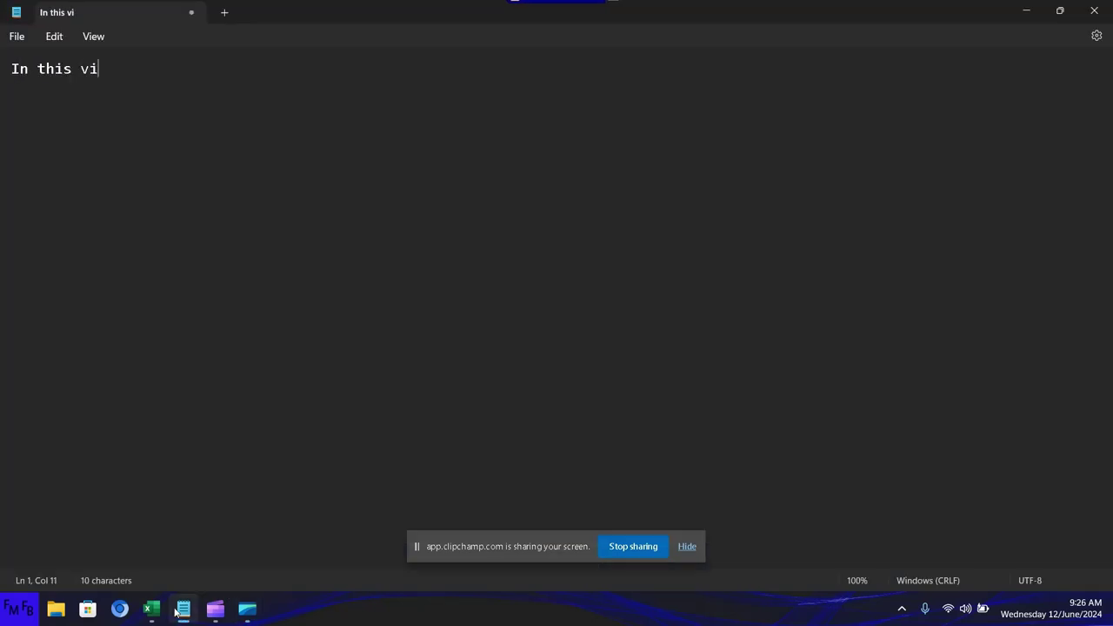
pyautogui.write('deo, ')
pyautogui.write('I will show')
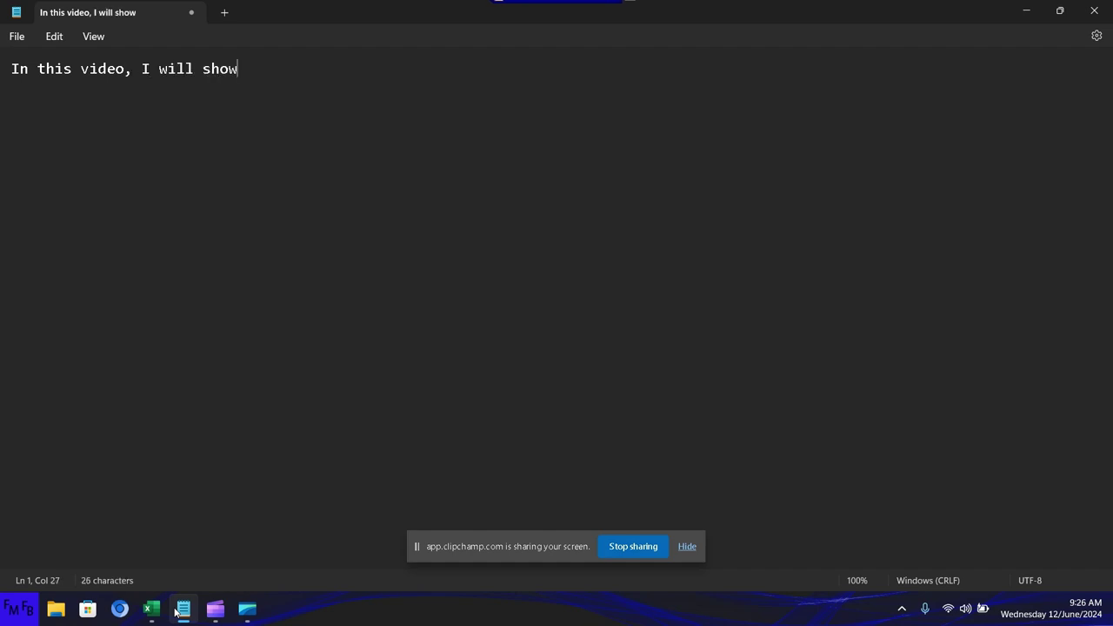
pyautogui.write(' you how t')
pyautogui.write('o use cho')
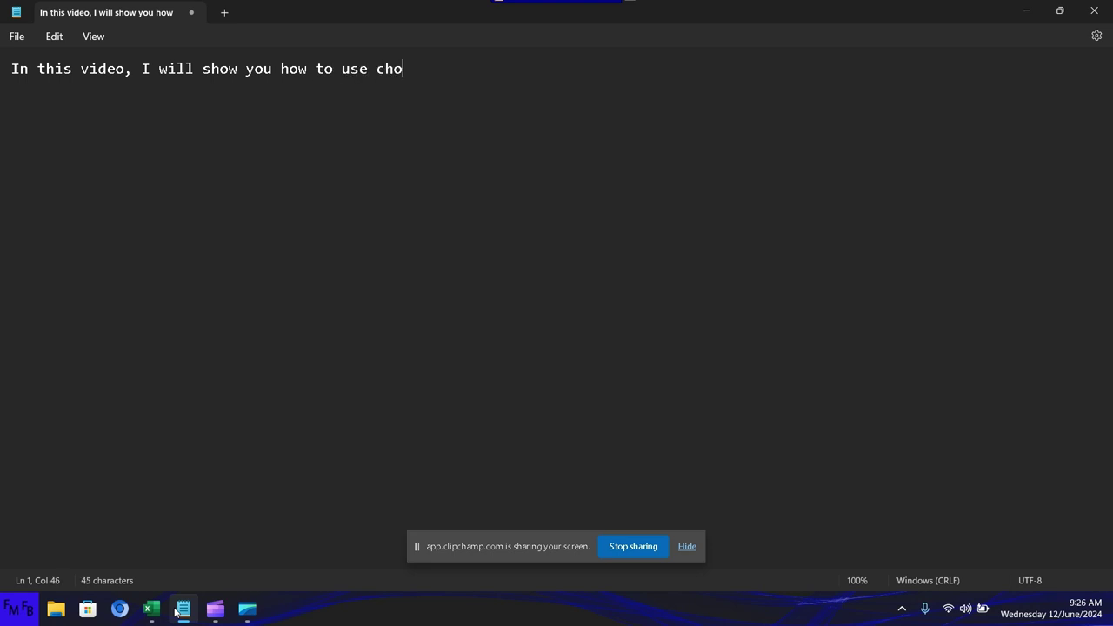
pyautogui.write('ose to sum ')
pyautogui.write('the value')
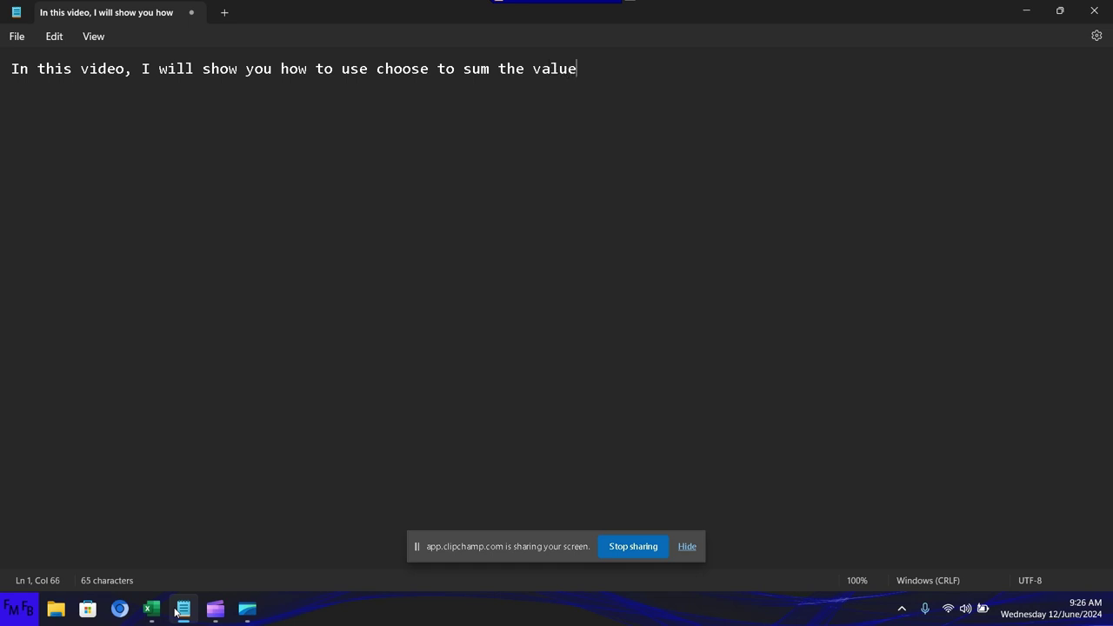
pyautogui.write('s for a sp')
pyautogui.write('ecific ')
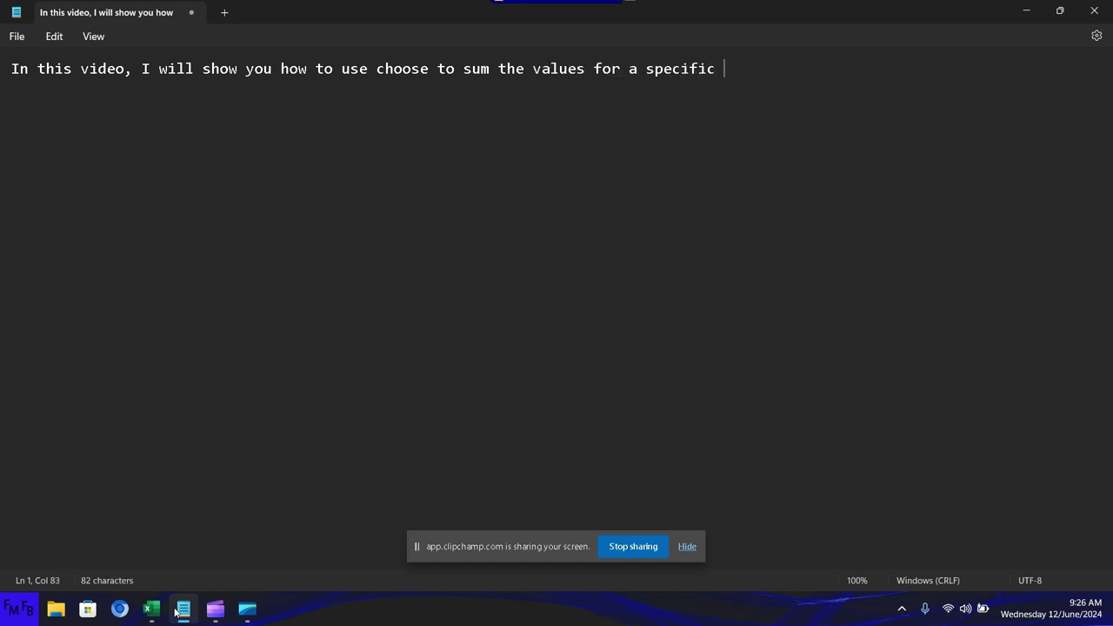
pyautogui.write('month.')
pyautogui.write('/E')
pyautogui.write('n este vid')
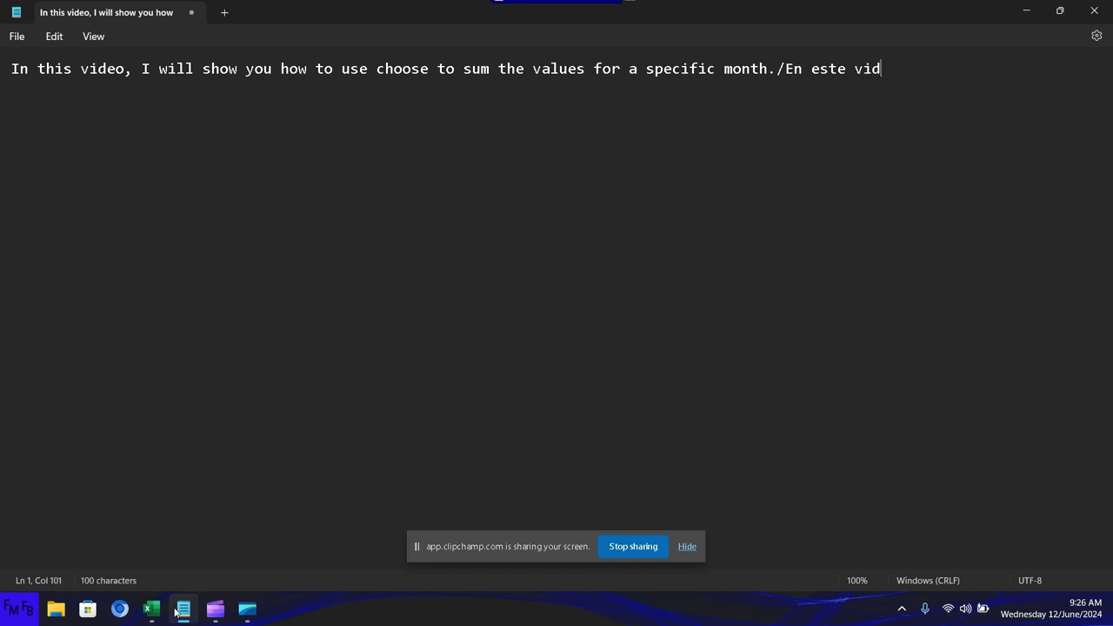
pyautogui.write('eo, yo les ')
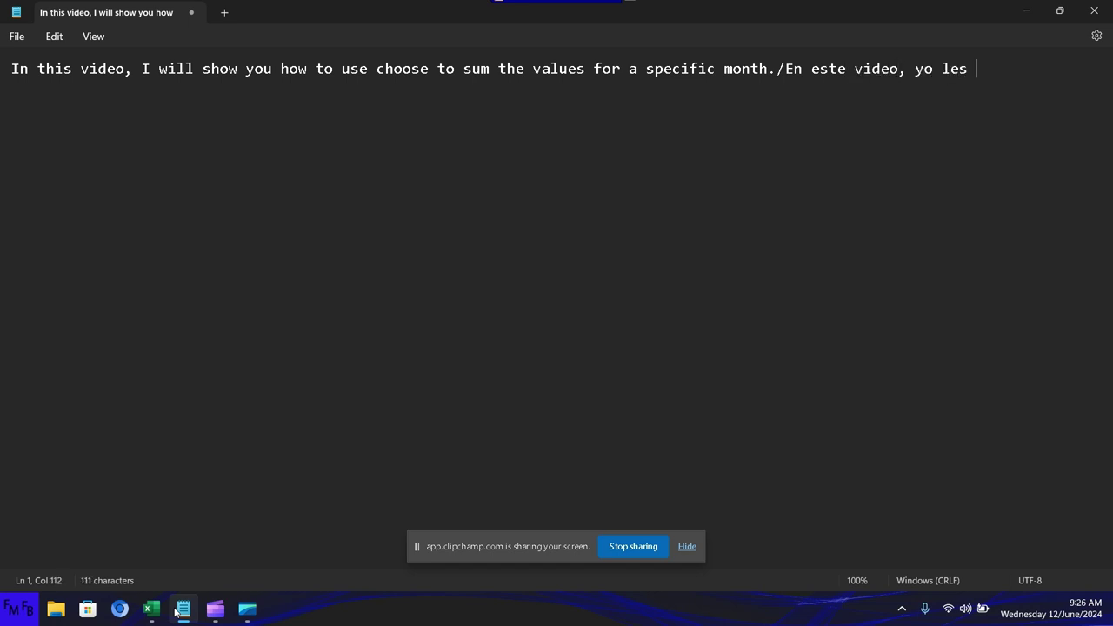
pyautogui.write('mostrar')
pyautogui.write('é')
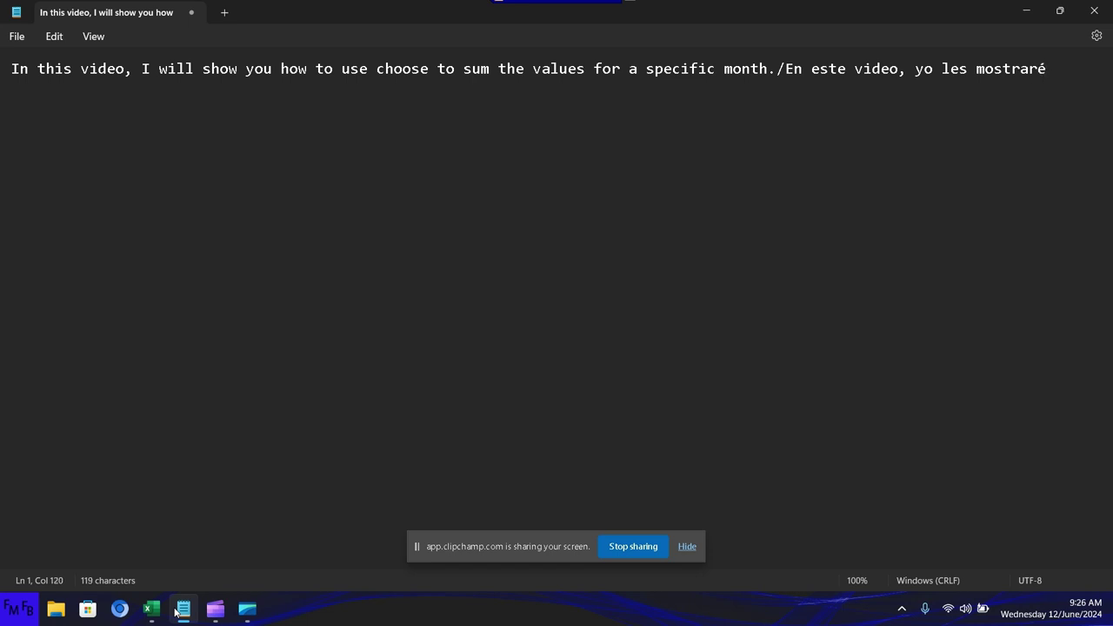
pyautogui.write(' como usar')
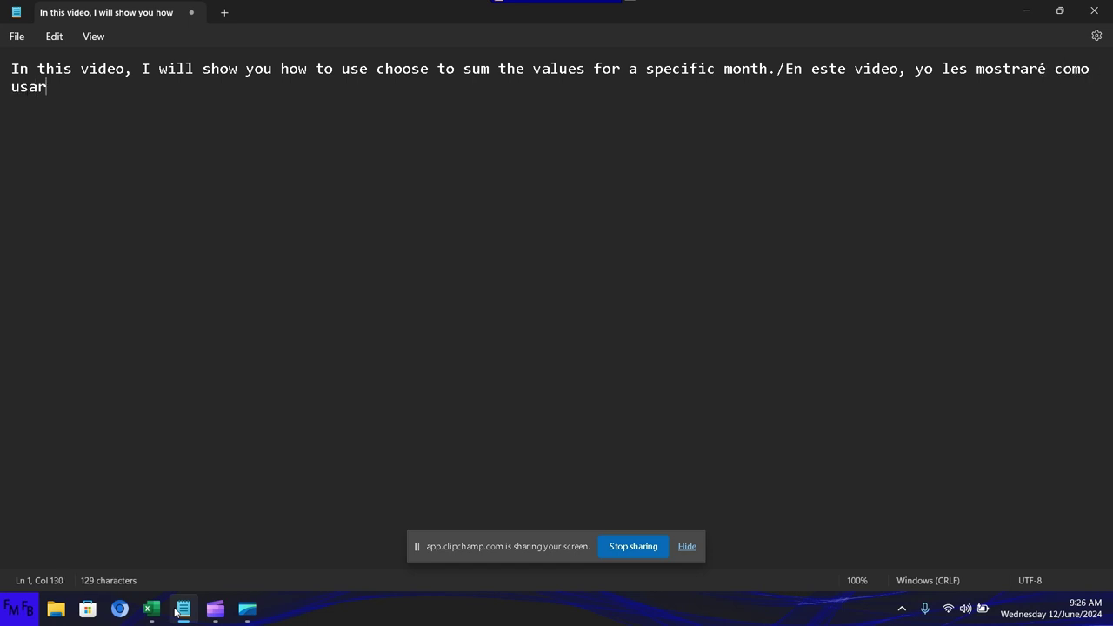
pyautogui.write(' choose ')
pyautogui.write('para')
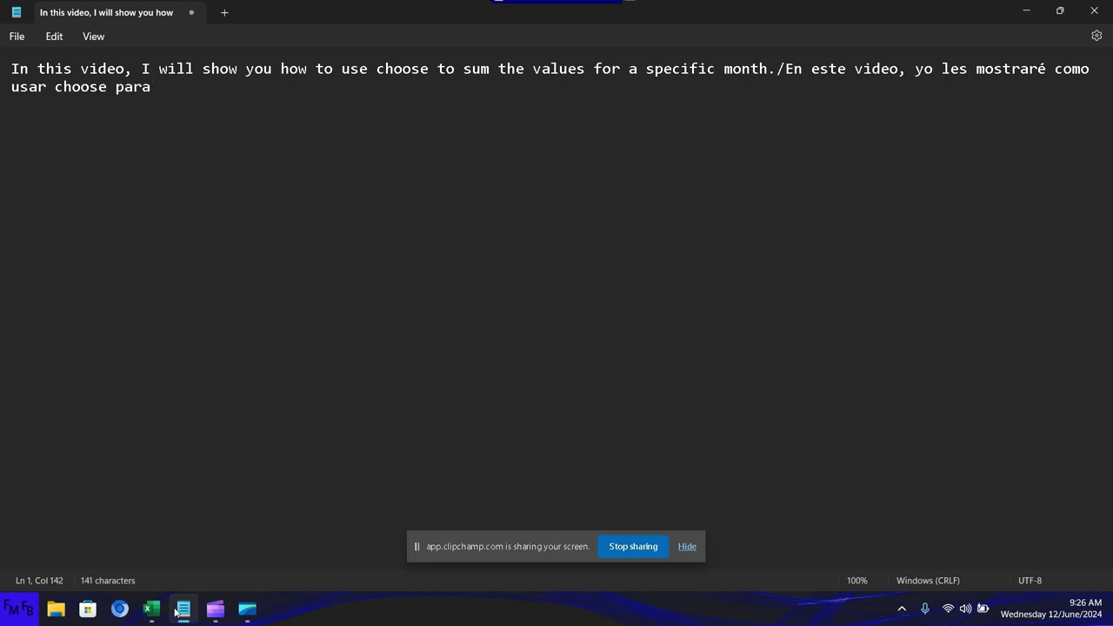
pyautogui.write(' sumar ')
pyautogui.write('los valores')
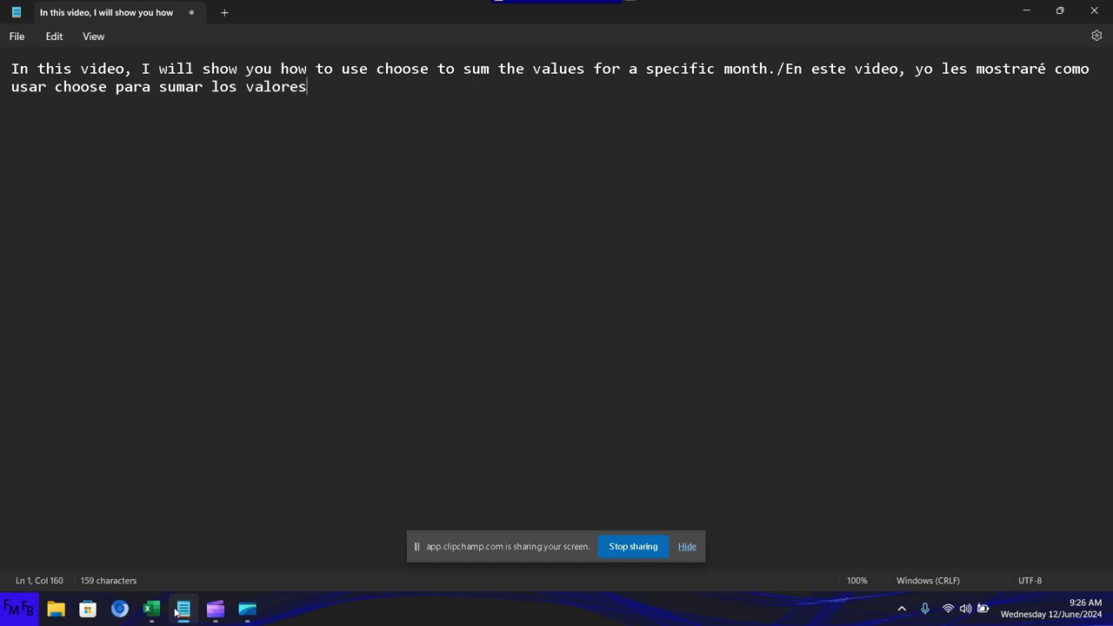
pyautogui.write(' de un ')
pyautogui.write('mes en esp')
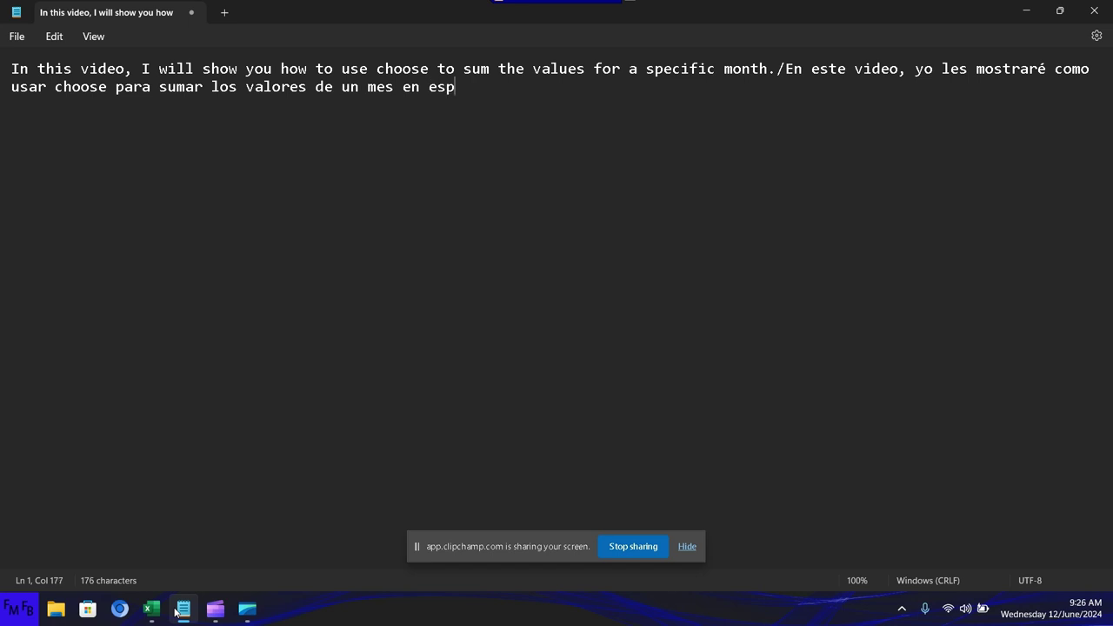
pyautogui.write('ecifico.')
# Step: In Excel, delete the old month-and-sales table A1:E8 and return to cell A2
pyautogui.click(147, 610)
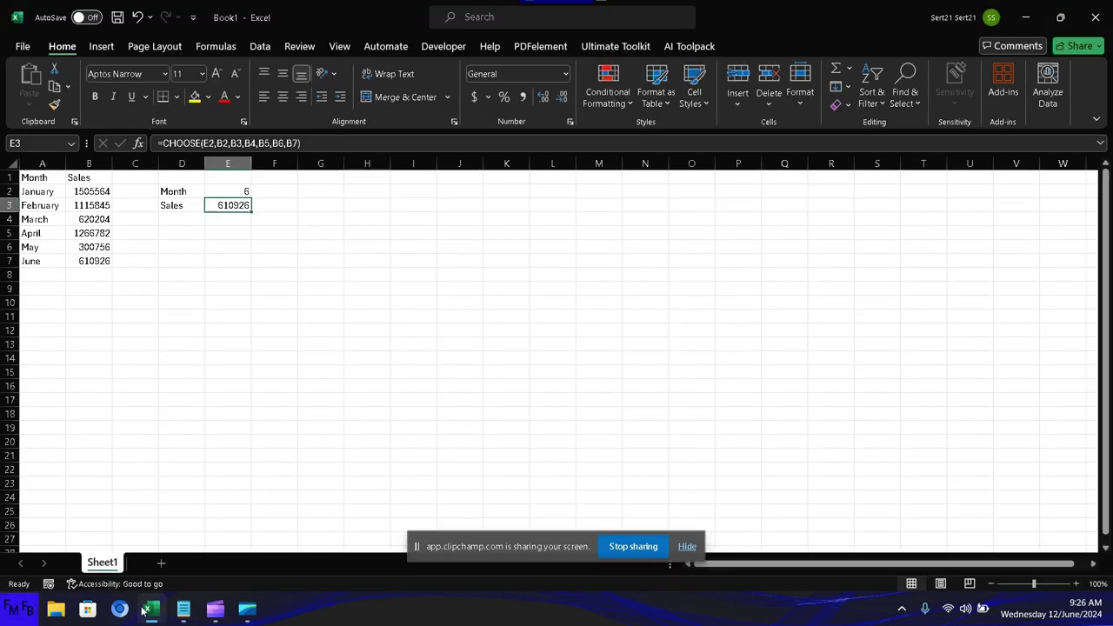
pyautogui.press('Down')
pyautogui.press('Down')
pyautogui.press('Down')
pyautogui.press('Down')
pyautogui.press('Down')
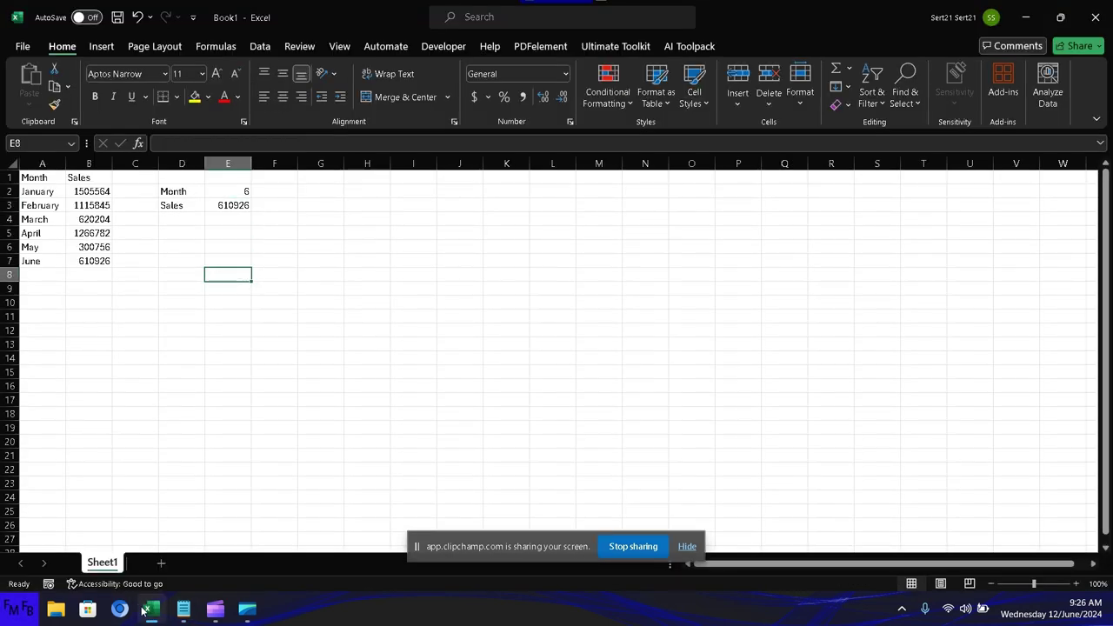
pyautogui.hotkey('ctrl', 'shift', 'Home')
pyautogui.press('Delete')
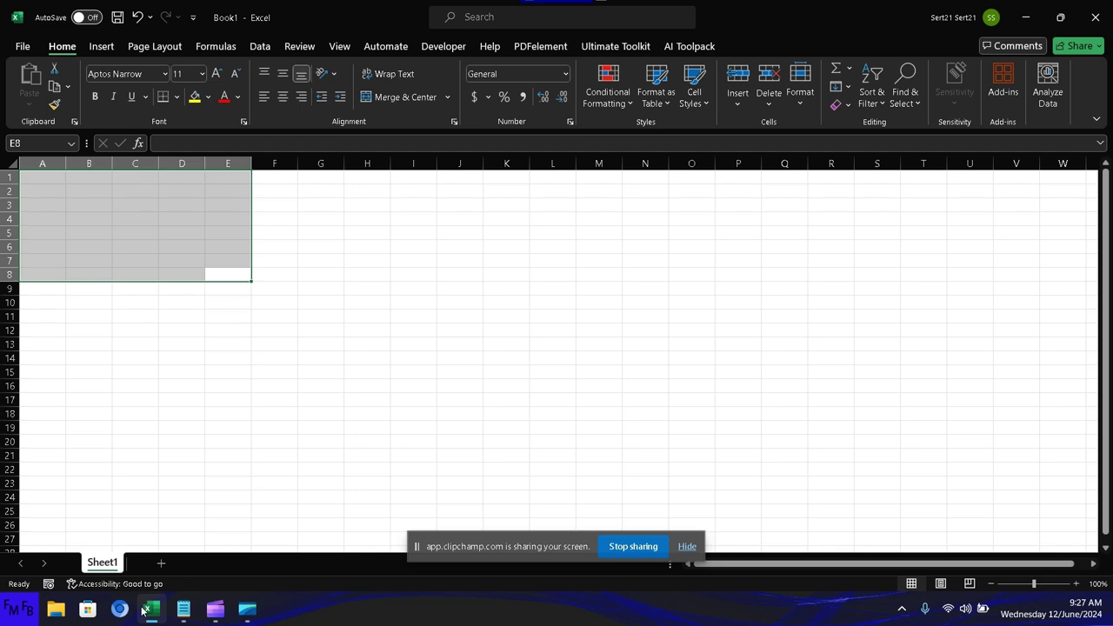
pyautogui.press('Left')
pyautogui.press('Up')
pyautogui.press('Up')
pyautogui.press('Up')
pyautogui.press('Up')
pyautogui.press('Up')
pyautogui.press('Up')
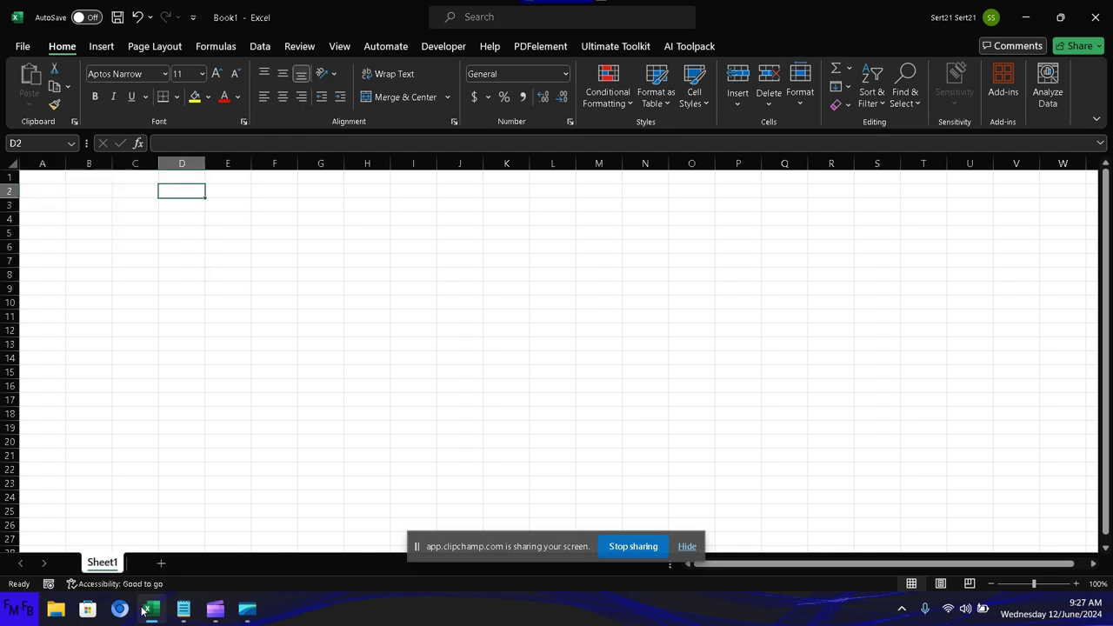
pyautogui.press('Left')
pyautogui.press('Left')
pyautogui.press('Left')
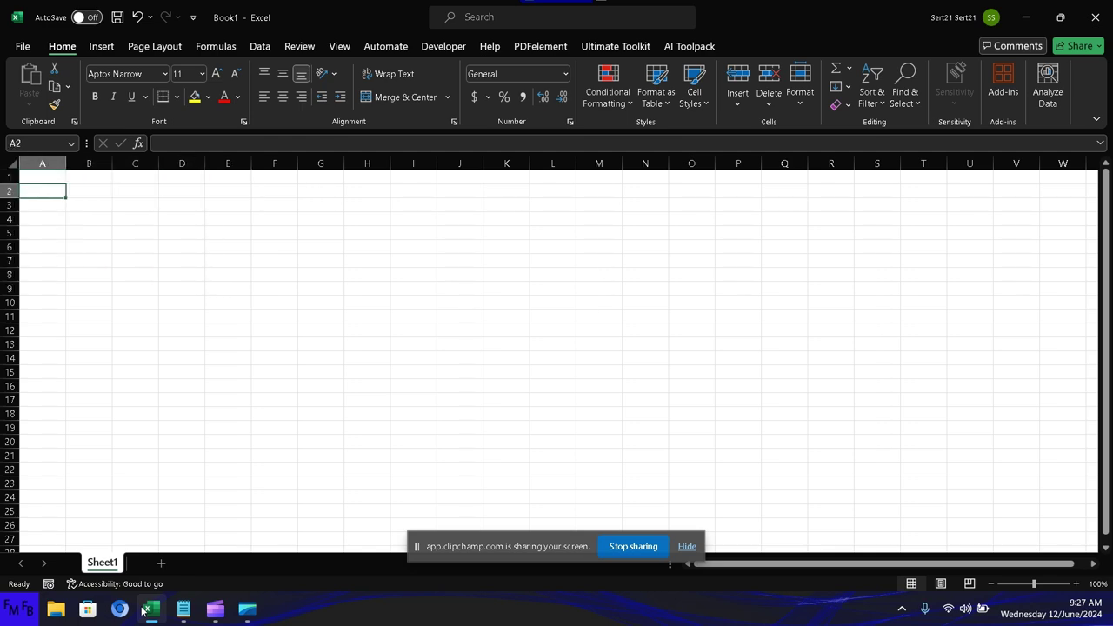
# Step: Enter headings No, January, Februrary, March, April, May, June across A2:G2
pyautogui.write('No')
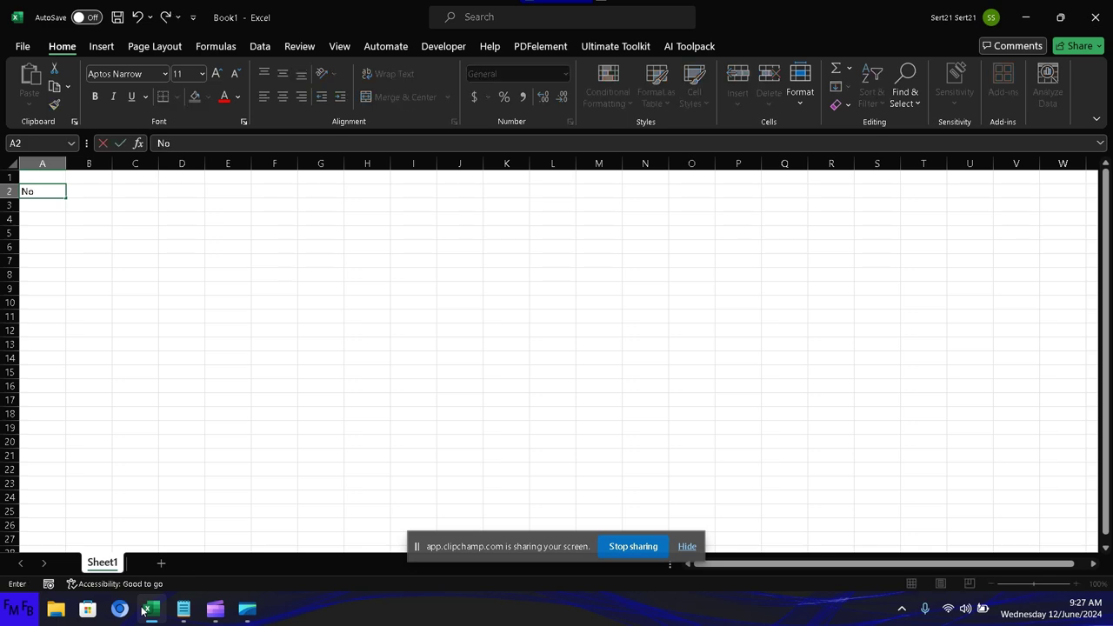
pyautogui.press('Tab')
pyautogui.write('Ja')
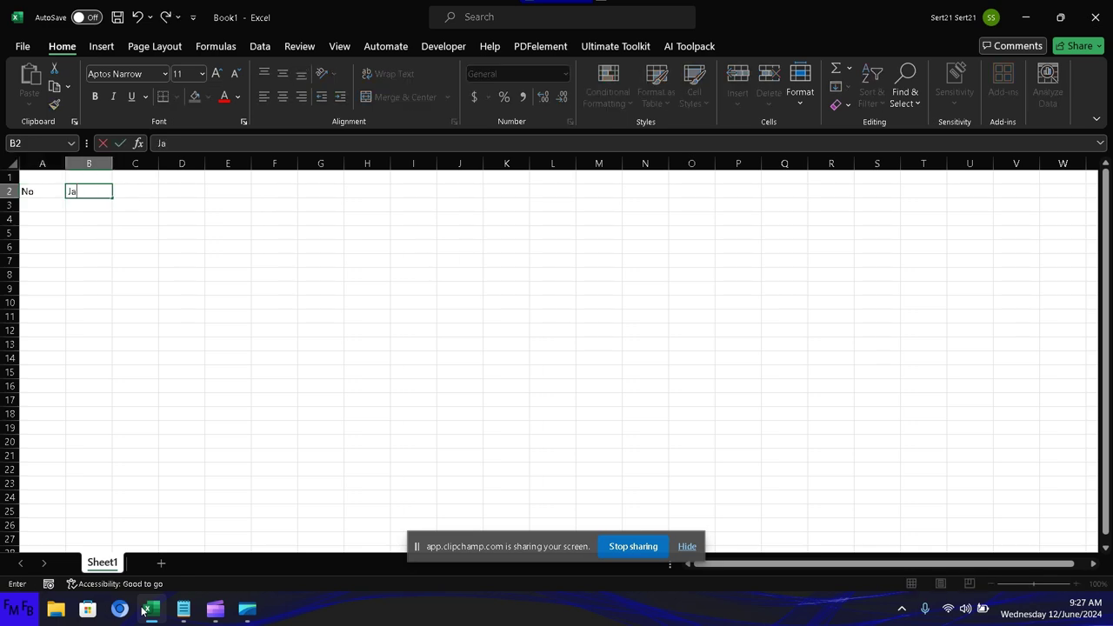
pyautogui.write('nuary')
pyautogui.press('Tab')
pyautogui.write('Febr')
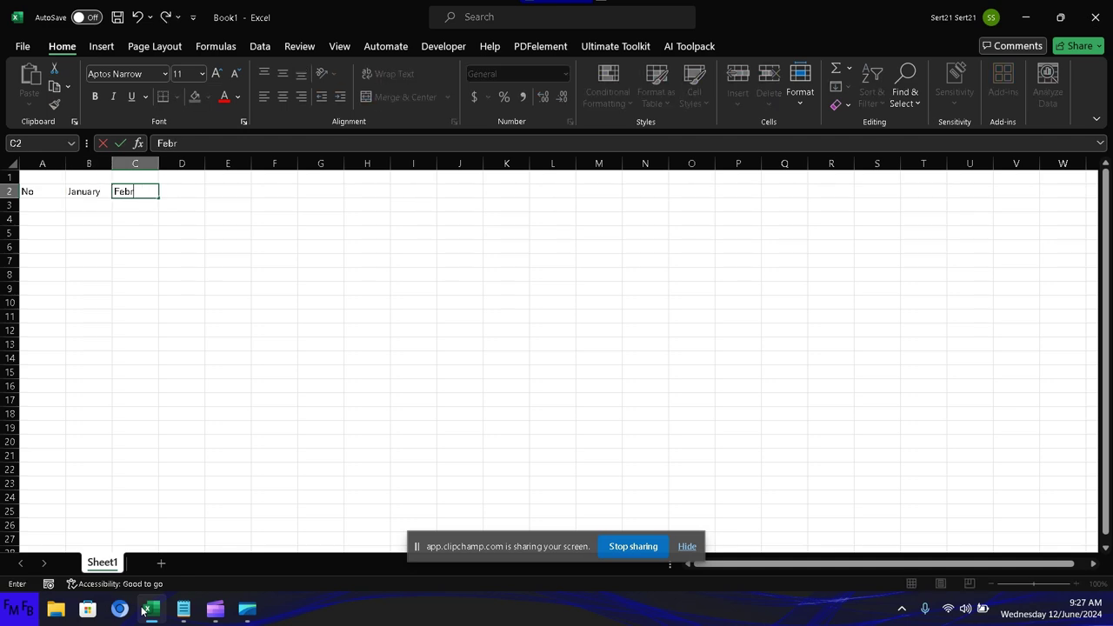
pyautogui.write('ura')
pyautogui.write('ry')
pyautogui.press('Tab')
pyautogui.write('Marc')
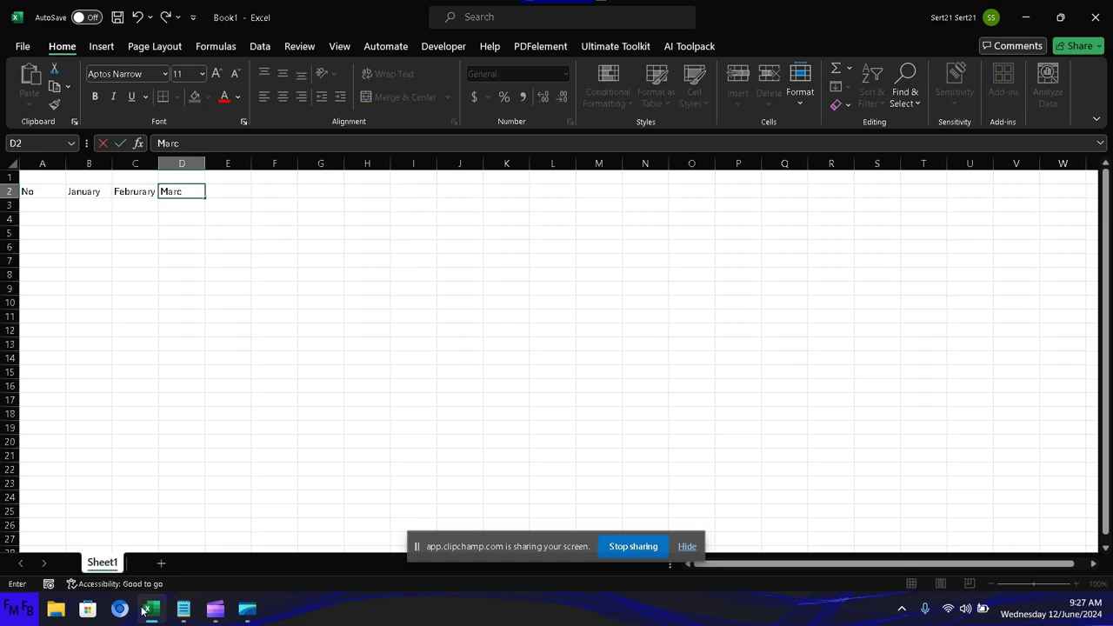
pyautogui.write('h')
pyautogui.press('Tab')
pyautogui.write('Apr')
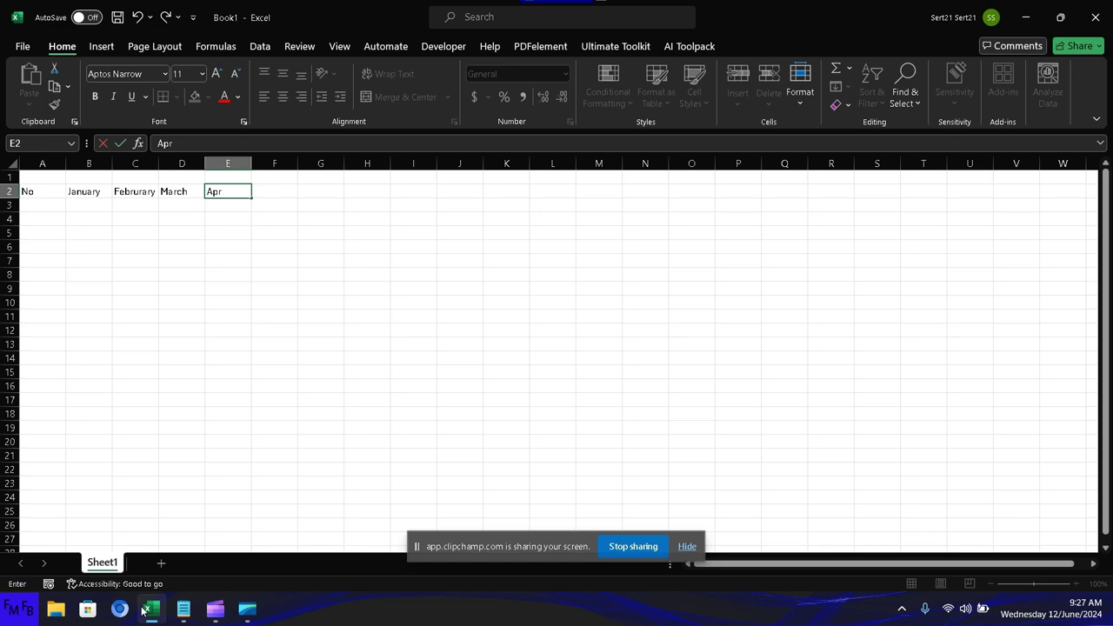
pyautogui.write('il')
pyautogui.press('Tab')
pyautogui.write('May')
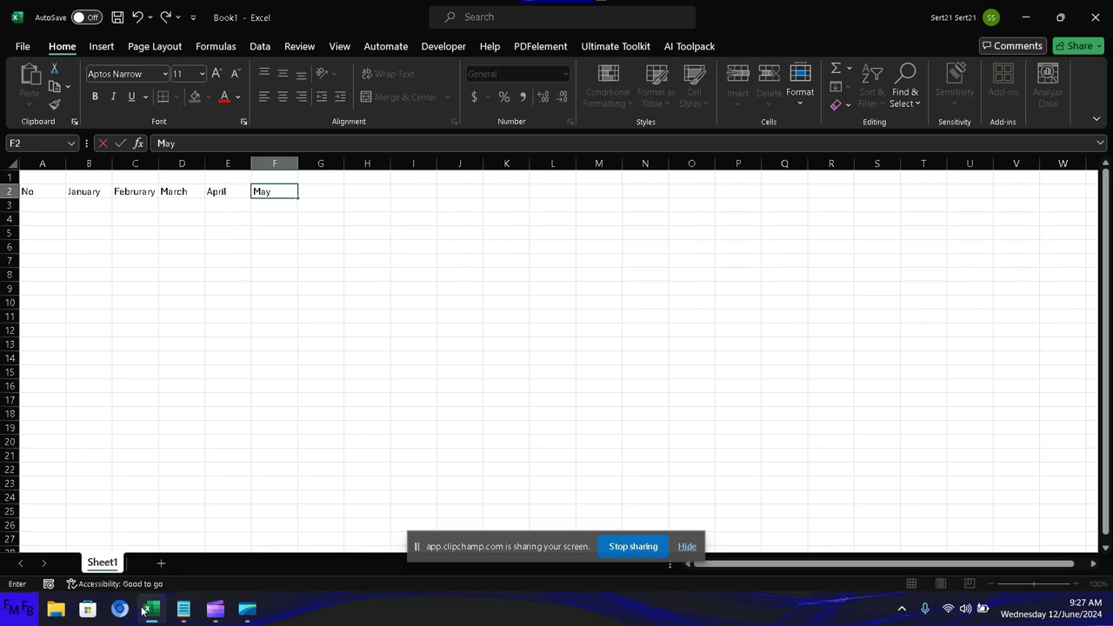
pyautogui.press('Tab')
pyautogui.write('June')
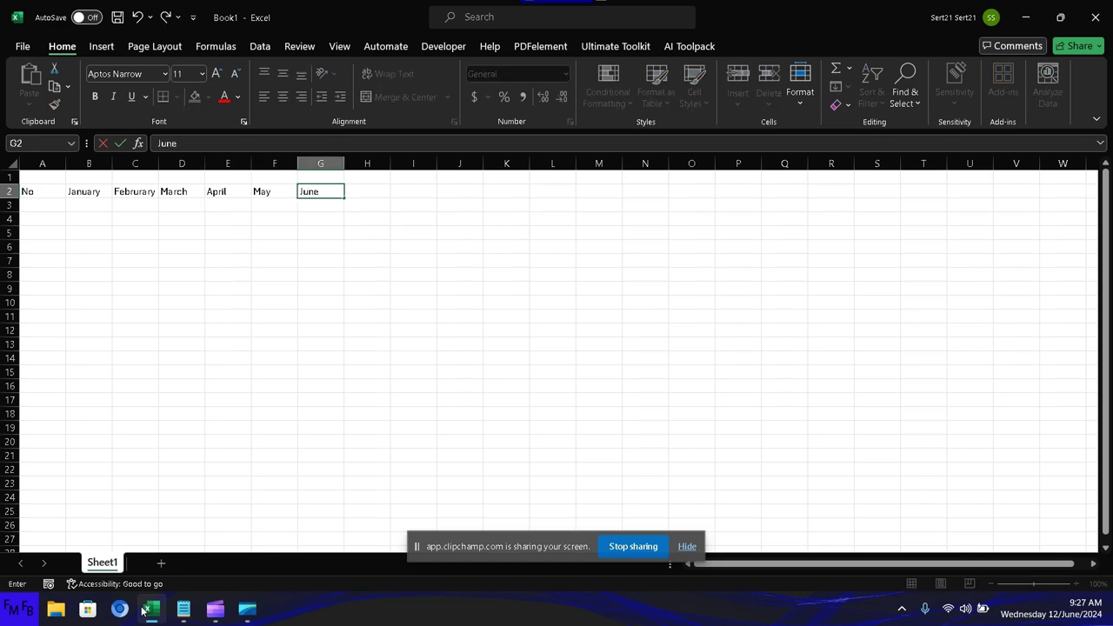
pyautogui.press('Return')
# Step: Select from B3 downward under the January heading
pyautogui.press('Left')
pyautogui.press('Left')
pyautogui.press('Left')
pyautogui.press('Left')
pyautogui.press('Left')
pyautogui.press('Left')
pyautogui.press('Right')
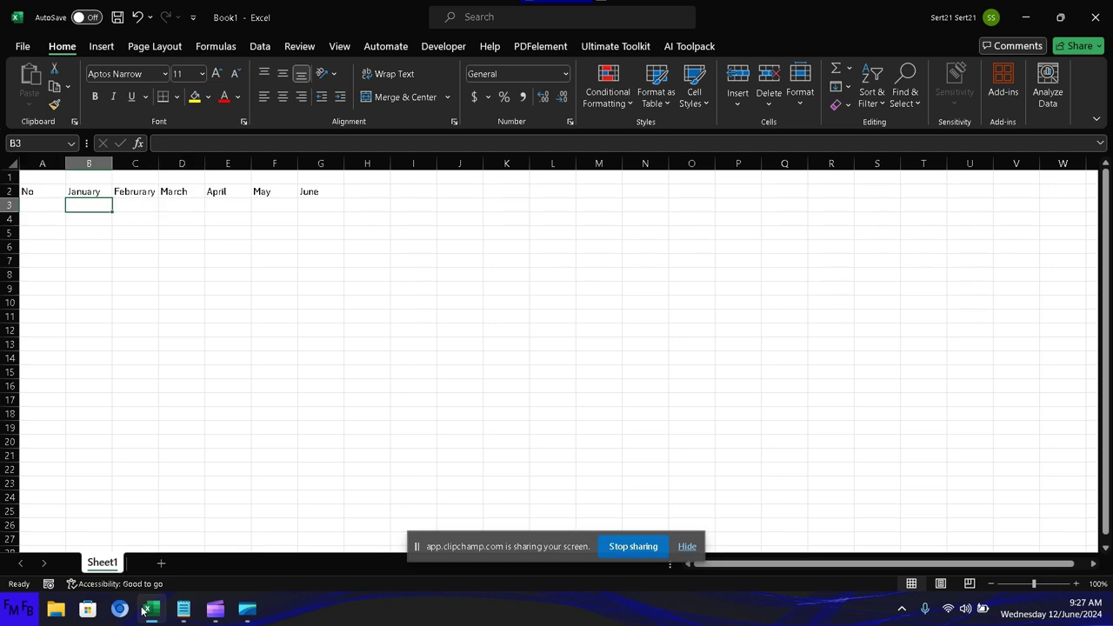
pyautogui.hotkey('shift', 'Down')
pyautogui.hotkey('shift', 'Down')
pyautogui.hotkey('shift', 'Down')
pyautogui.hotkey('shift', 'Down')
pyautogui.hotkey('shift', 'Down')
# Step: Fill B3:G8 at once with =RANDBETWEEN(10000,20000000)
pyautogui.hotkey('shift', 'Right')
pyautogui.hotkey('shift', 'Right')
pyautogui.hotkey('shift', 'Right')
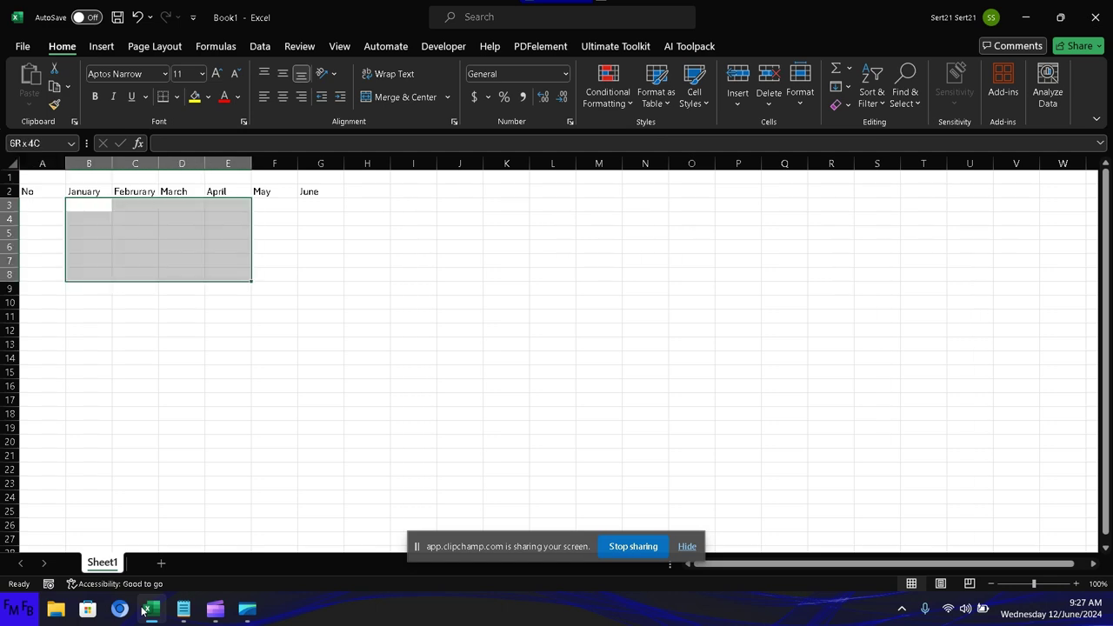
pyautogui.hotkey('shift', 'Right')
pyautogui.hotkey('shift', 'Right')
pyautogui.write('=r')
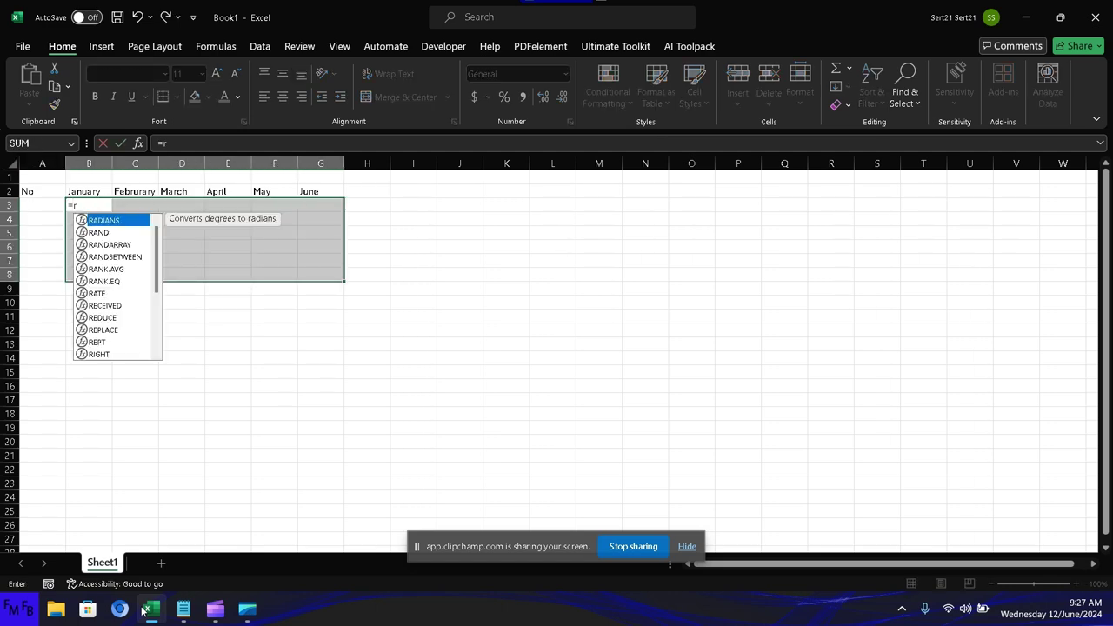
pyautogui.write('andbet')
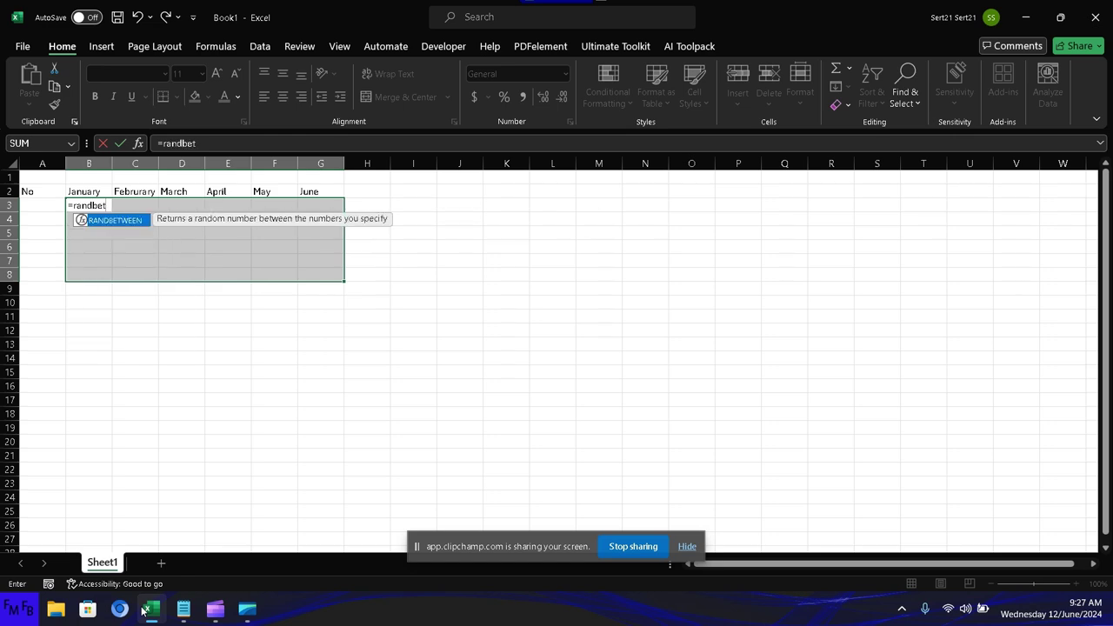
pyautogui.write('ween(')
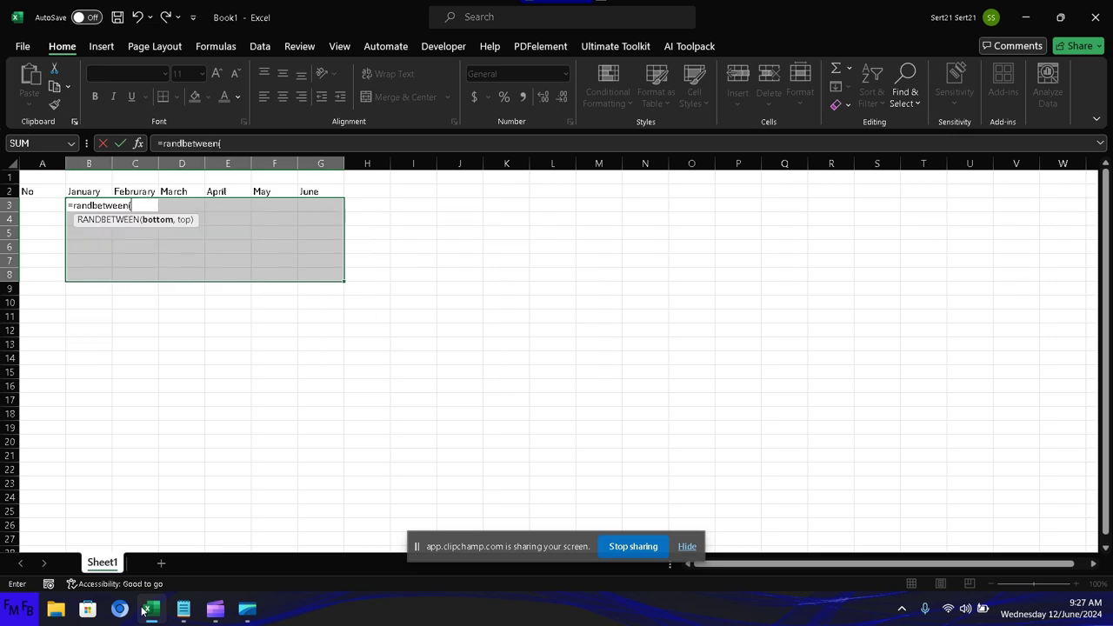
pyautogui.write('1000')
pyautogui.write('0,')
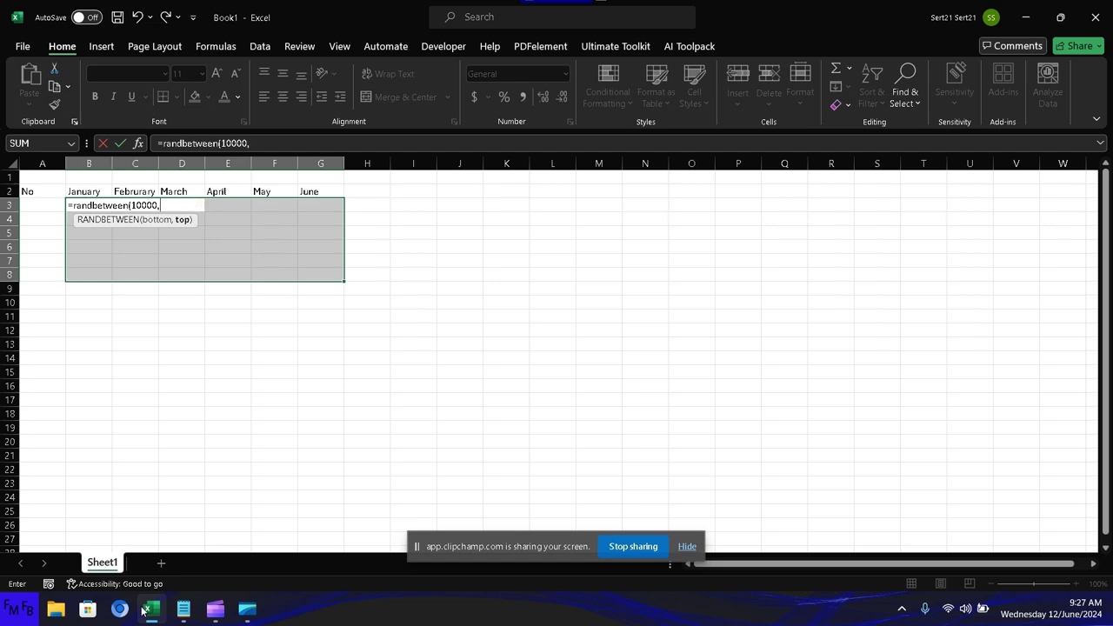
pyautogui.write('200000')
pyautogui.write('00')
pyautogui.write(')')
pyautogui.hotkey('ctrl', 'Return')
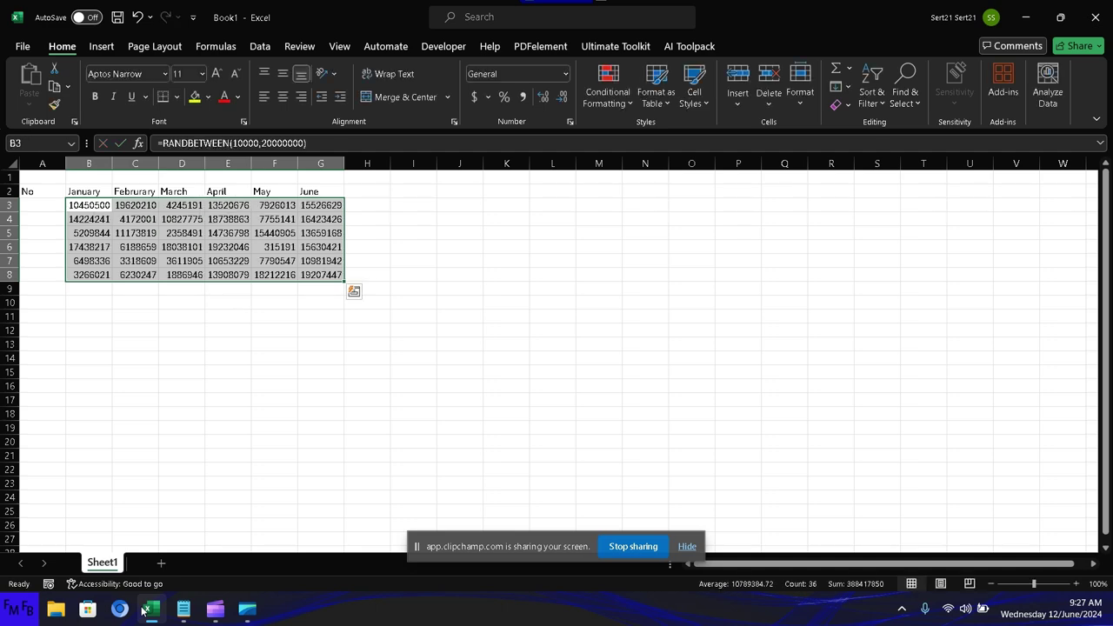
pyautogui.press('Left')
# Step: Enter 1 in A3 and =1+A3 in A4, filling it down to number rows 1–6
pyautogui.write('1')
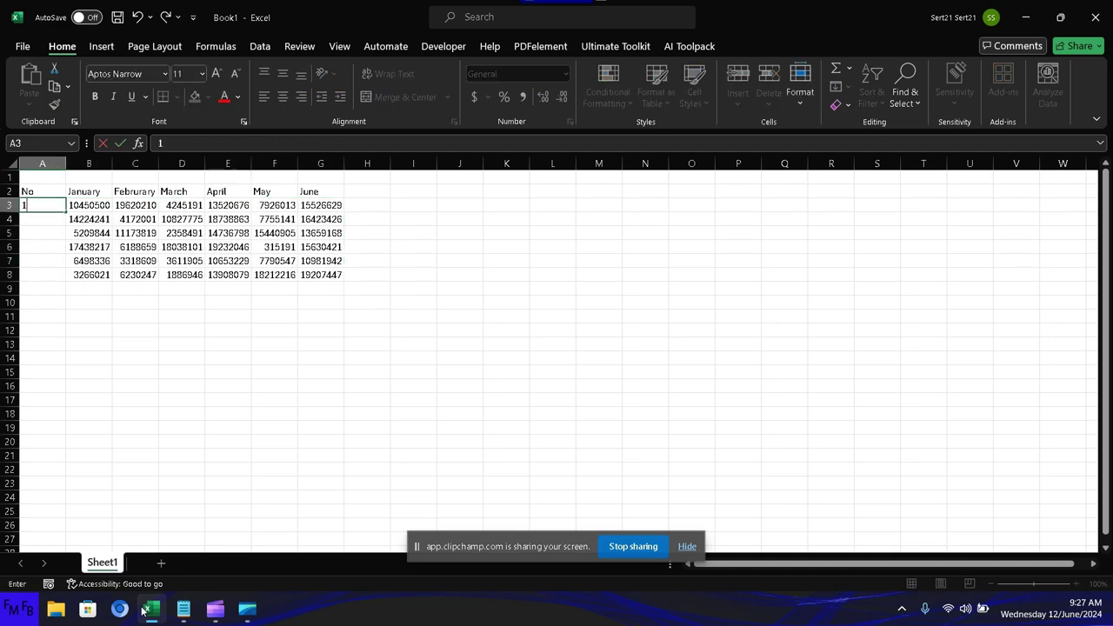
pyautogui.press('Return')
pyautogui.write('2')
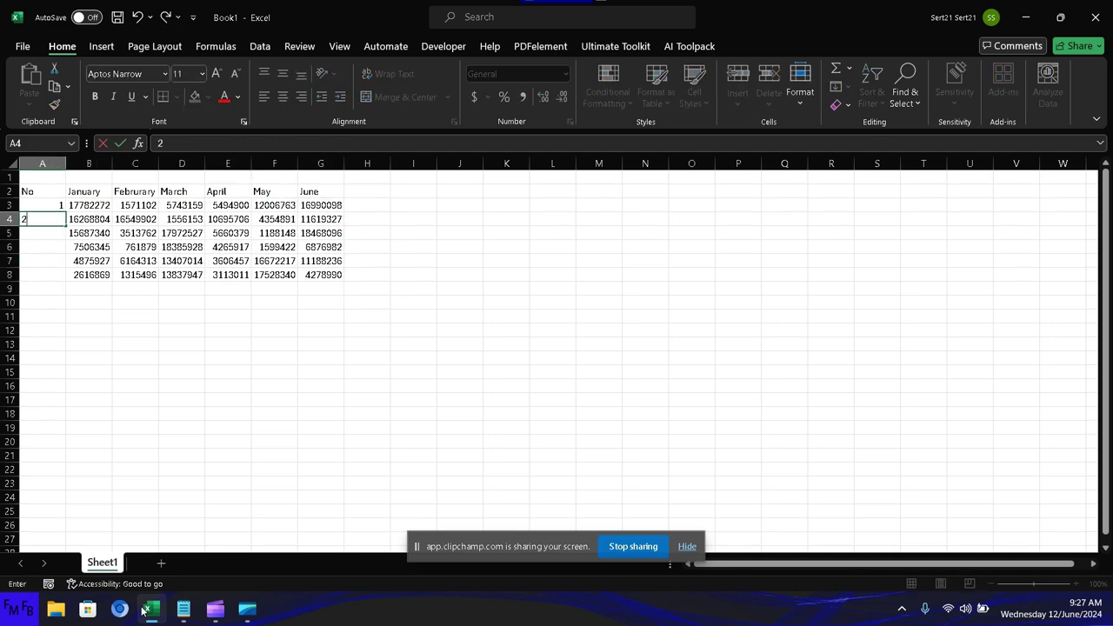
pyautogui.press('BackSpace')
pyautogui.write('+1+')
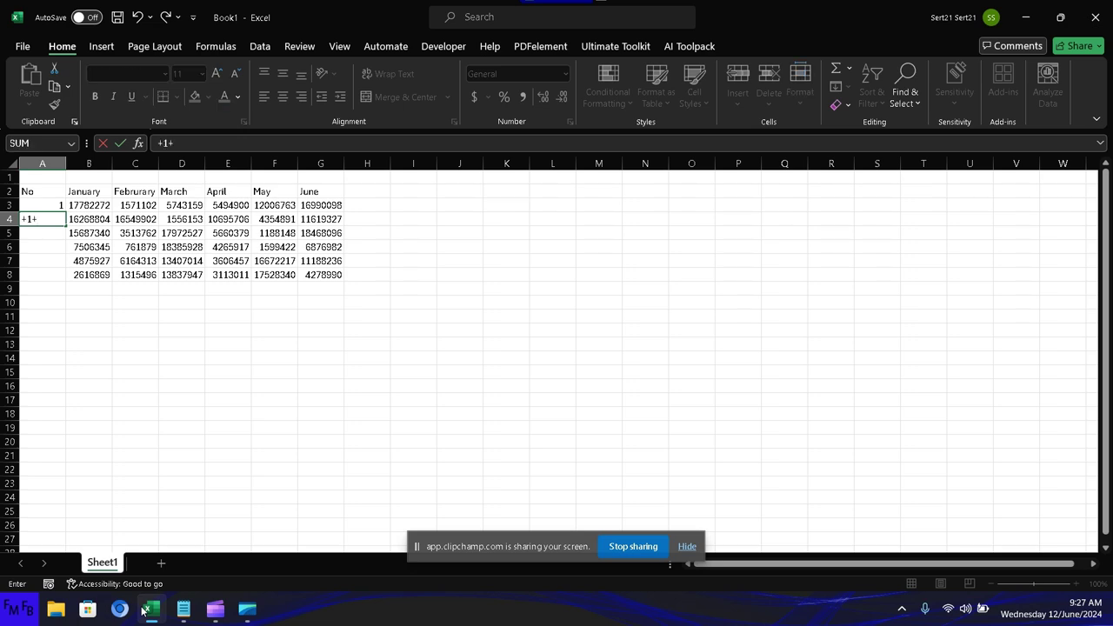
pyautogui.write('=1+A3')
pyautogui.press('Return')
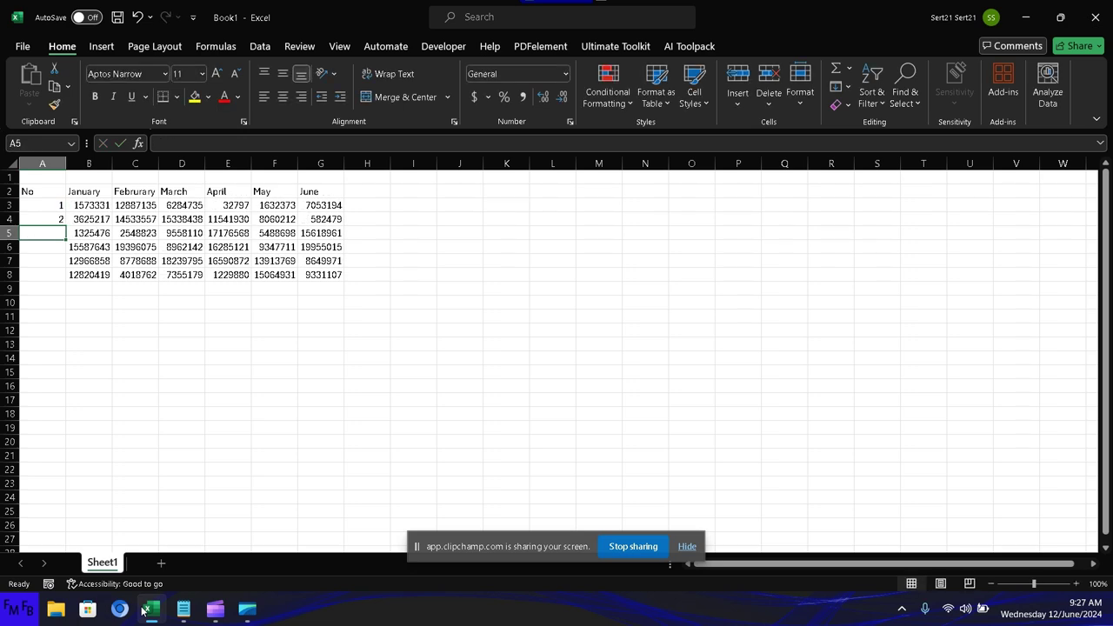
pyautogui.press('Up')
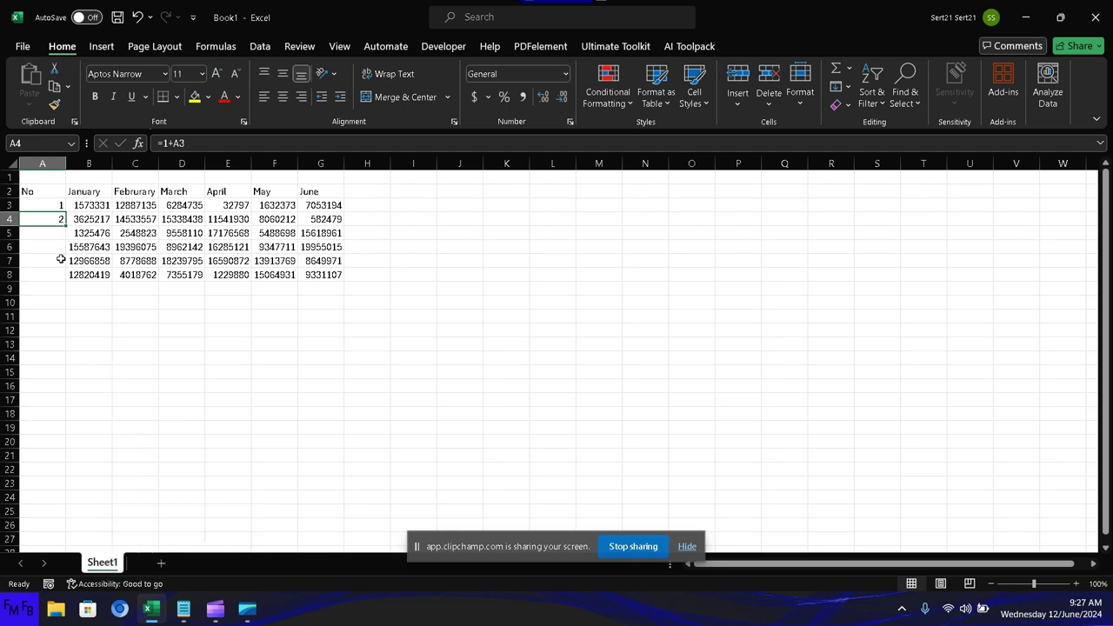
pyautogui.moveTo(66, 224); pyautogui.dragTo(52, 276)
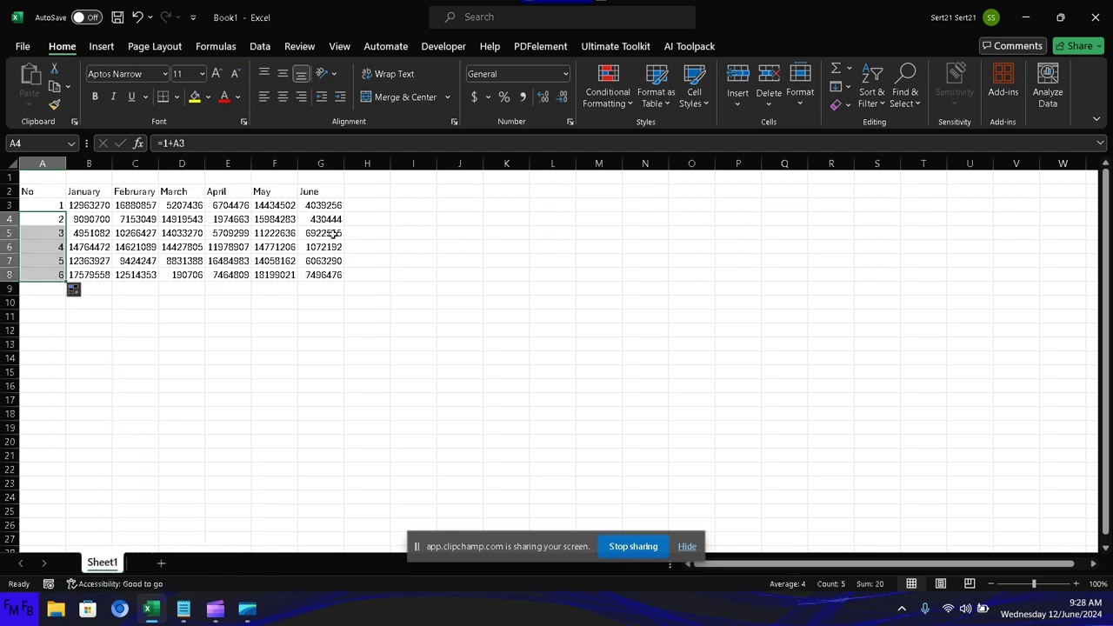
pyautogui.click(420, 230)
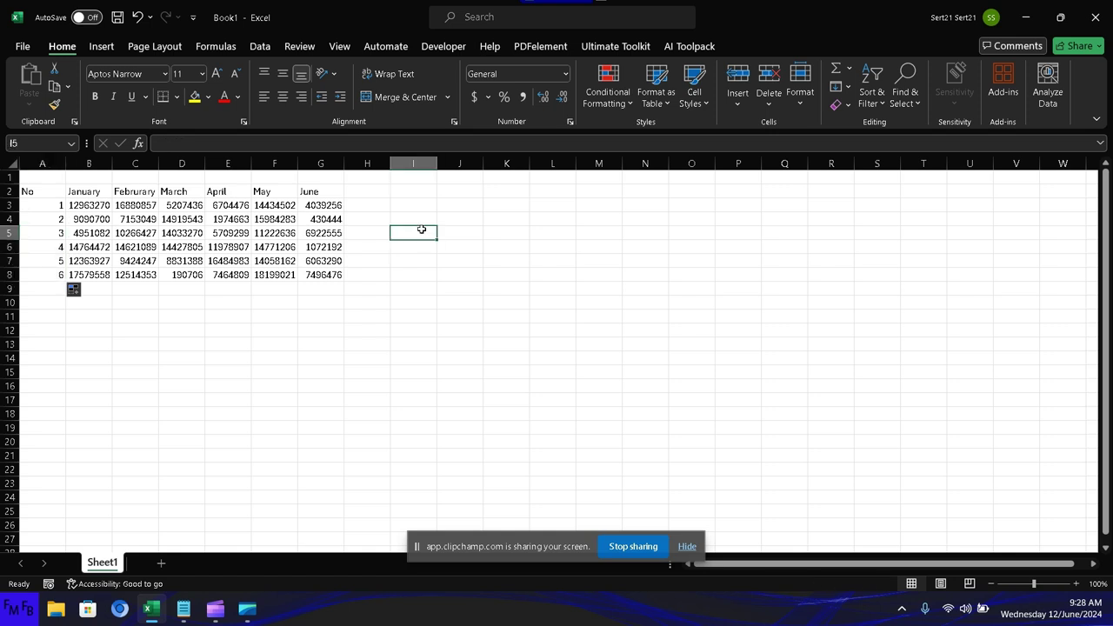
# Step: Type the label 'Month' in I3 and 'Sum' in I4
pyautogui.press('Up')
pyautogui.press('Up')
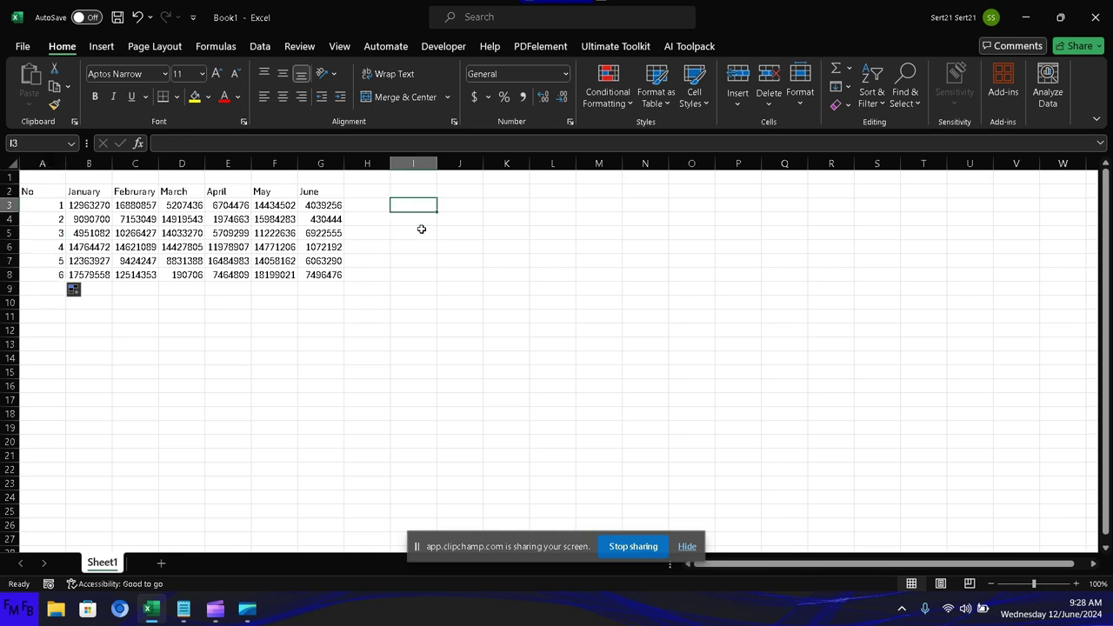
pyautogui.write('Month')
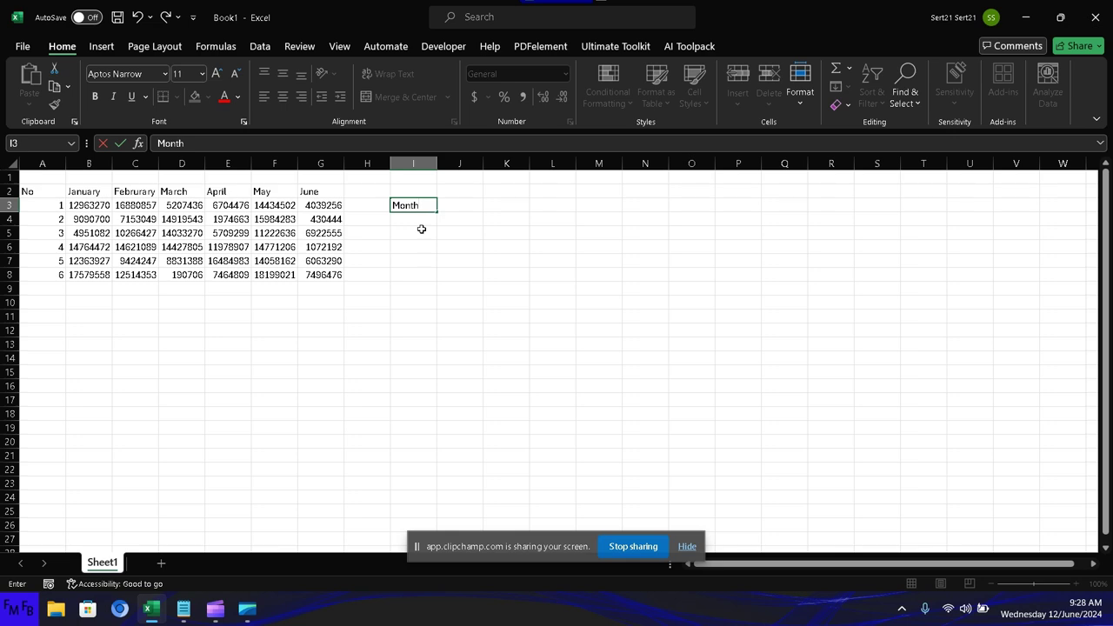
pyautogui.press('Tab')
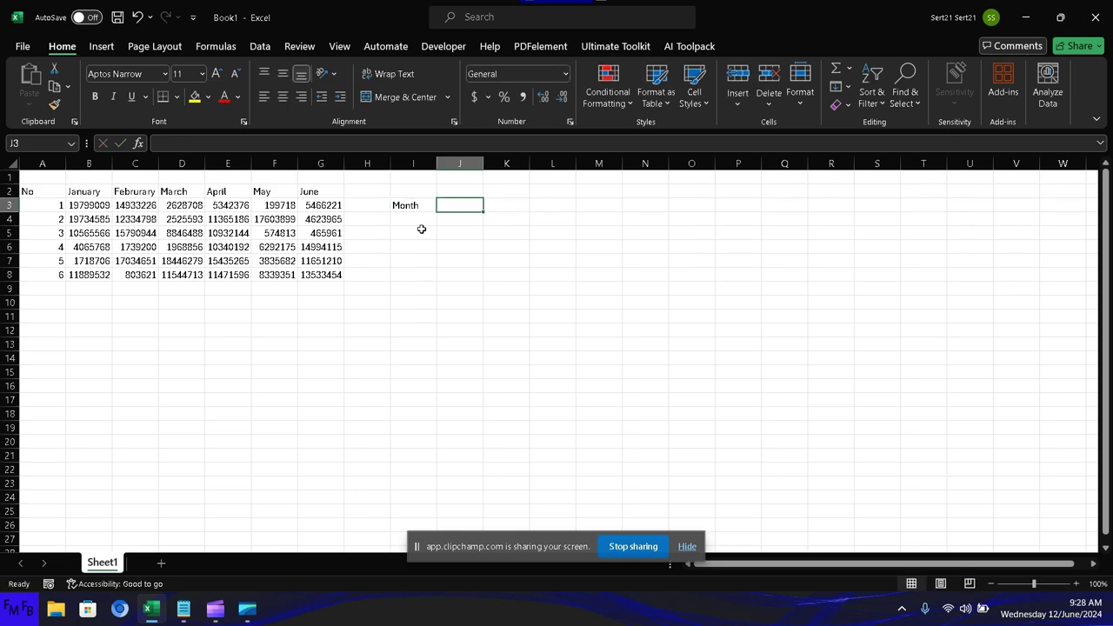
pyautogui.press('Return')
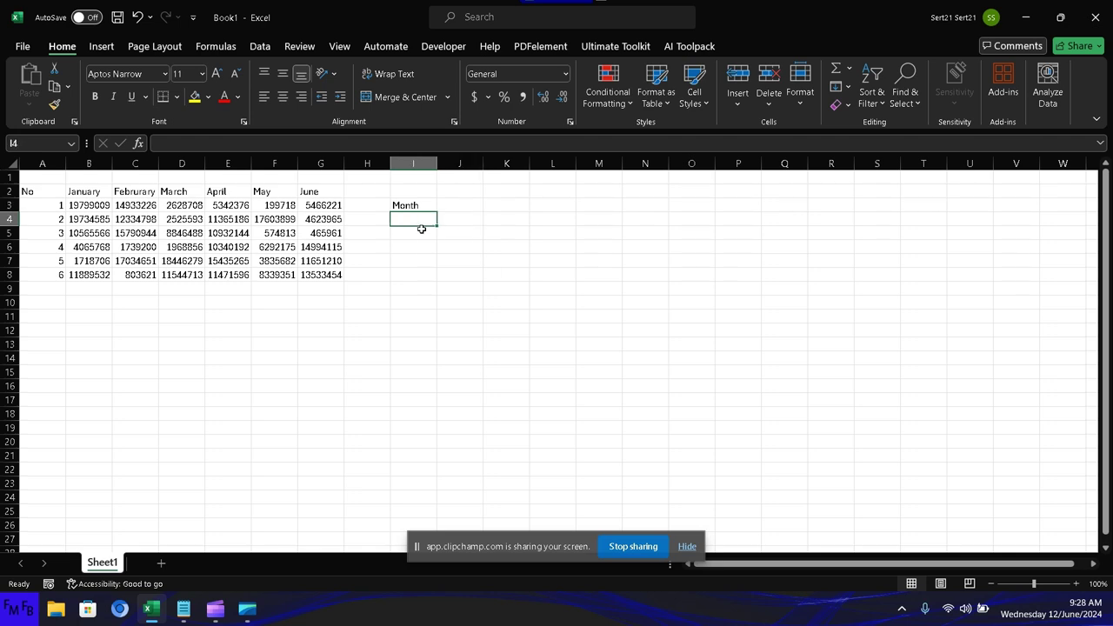
pyautogui.write('Sum')
pyautogui.press('Tab')
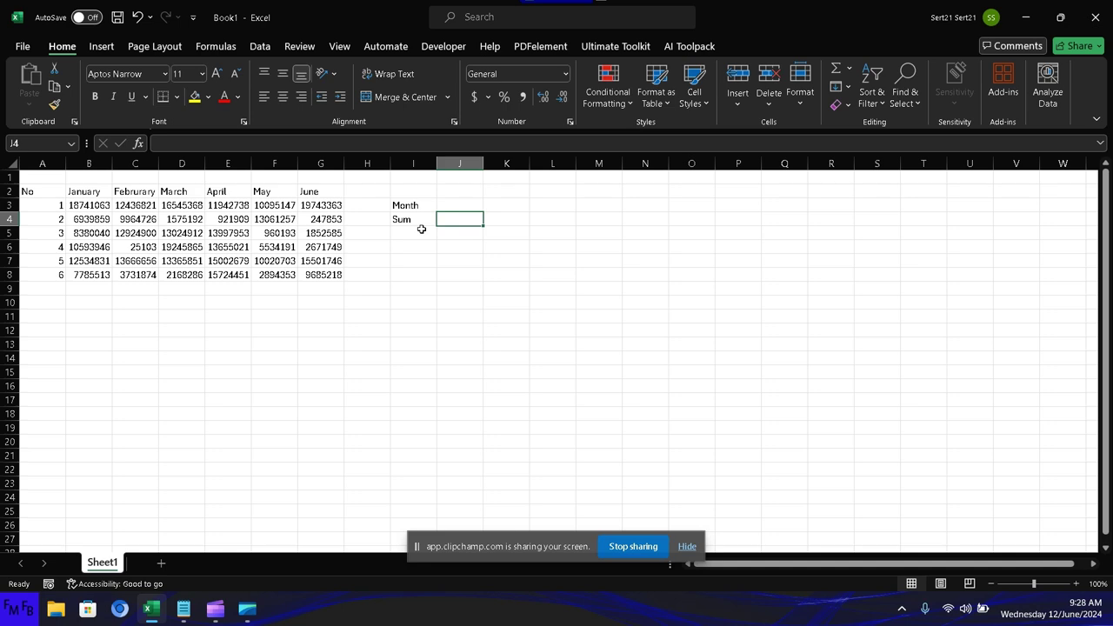
# Step: In J4, begin =SUM(CHOOSE(J3, with the ranges C3:C8 and D3:D8
pyautogui.write('=sum')
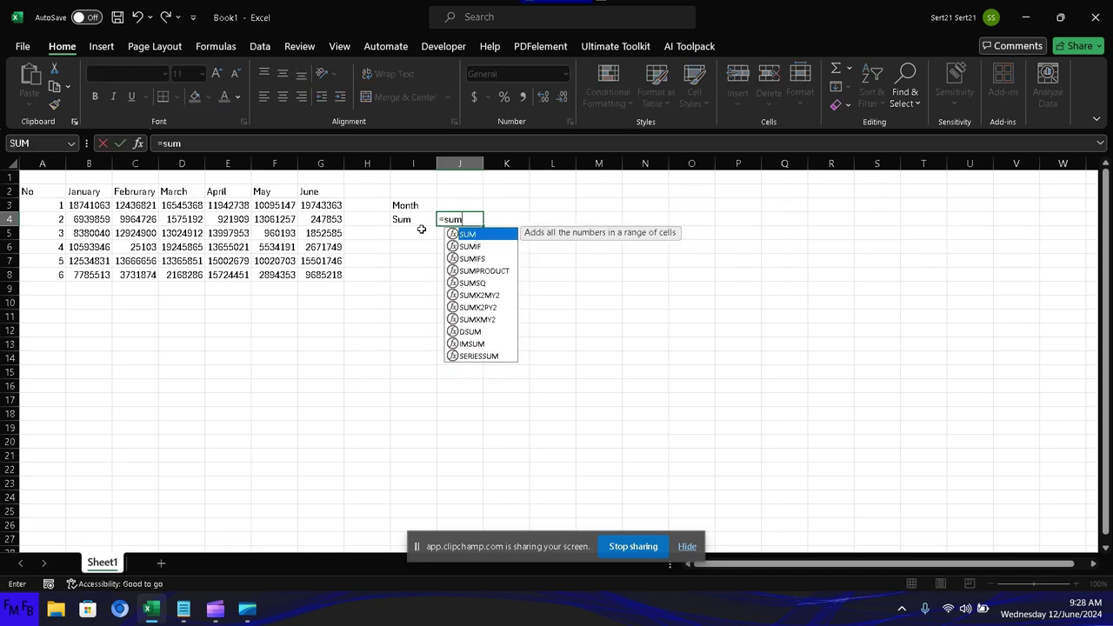
pyautogui.write('(ch')
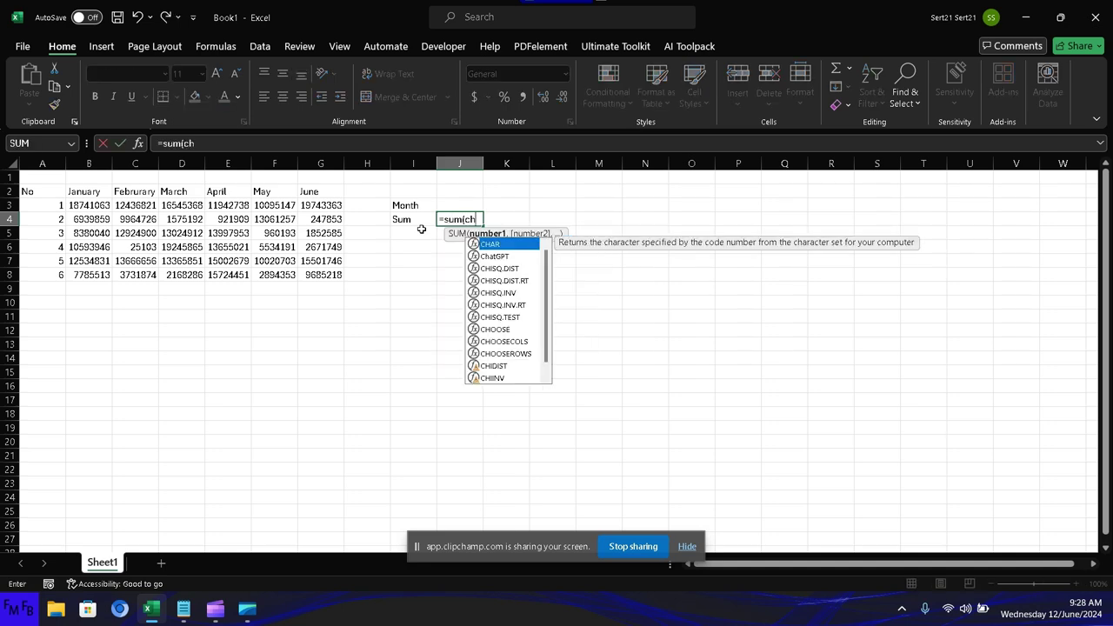
pyautogui.write('oose(')
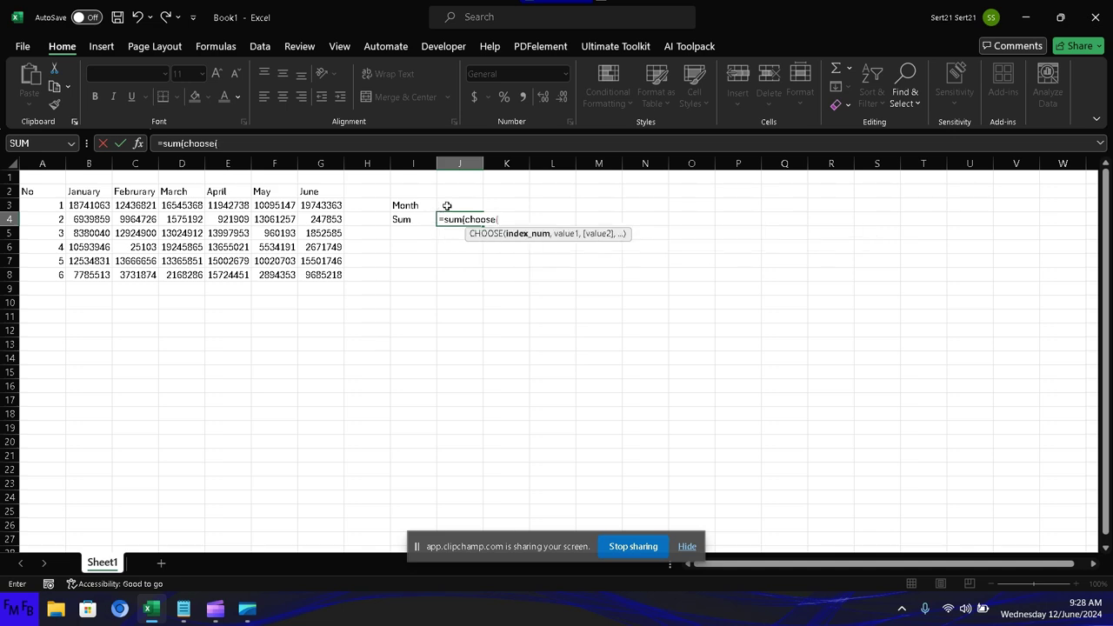
pyautogui.click(447, 205)
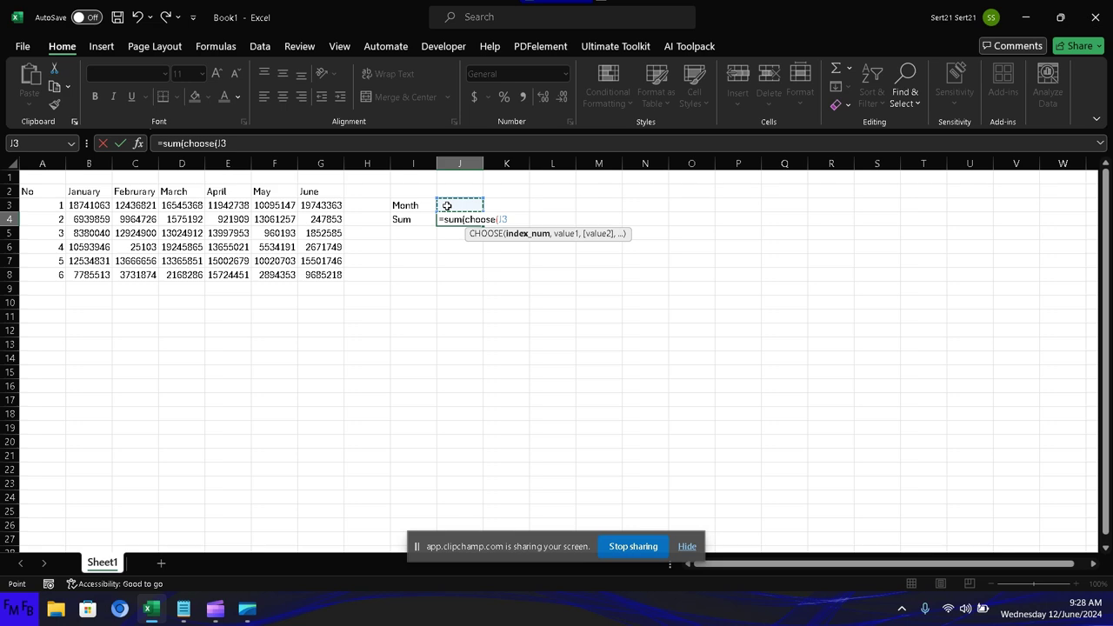
pyautogui.write(',')
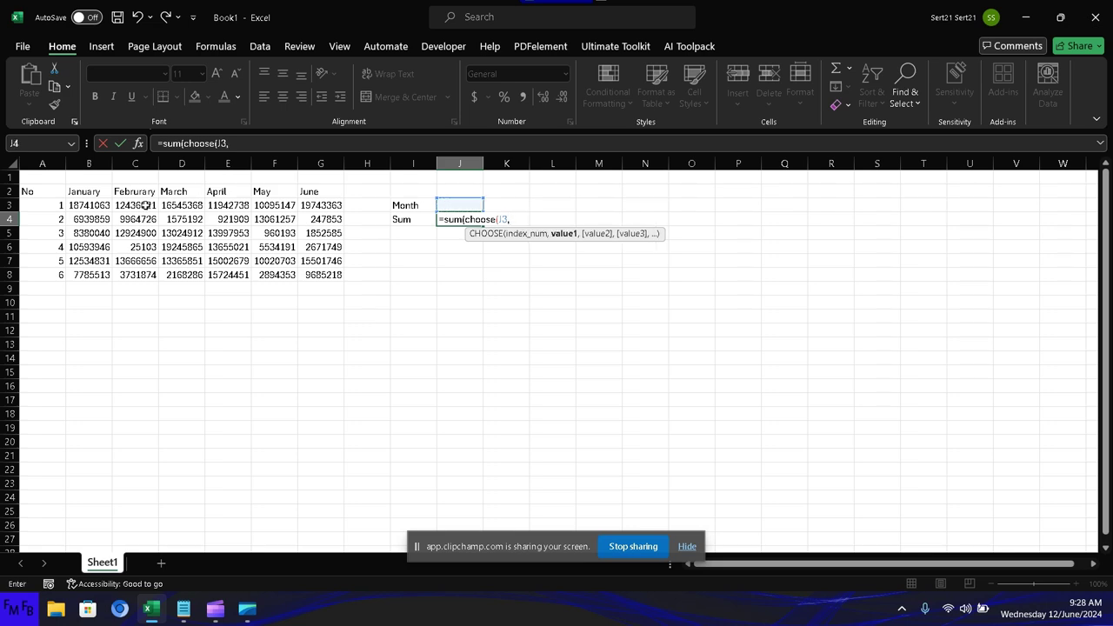
pyautogui.click(146, 205)
pyautogui.hotkey('ctrl', 'shift', 'Down')
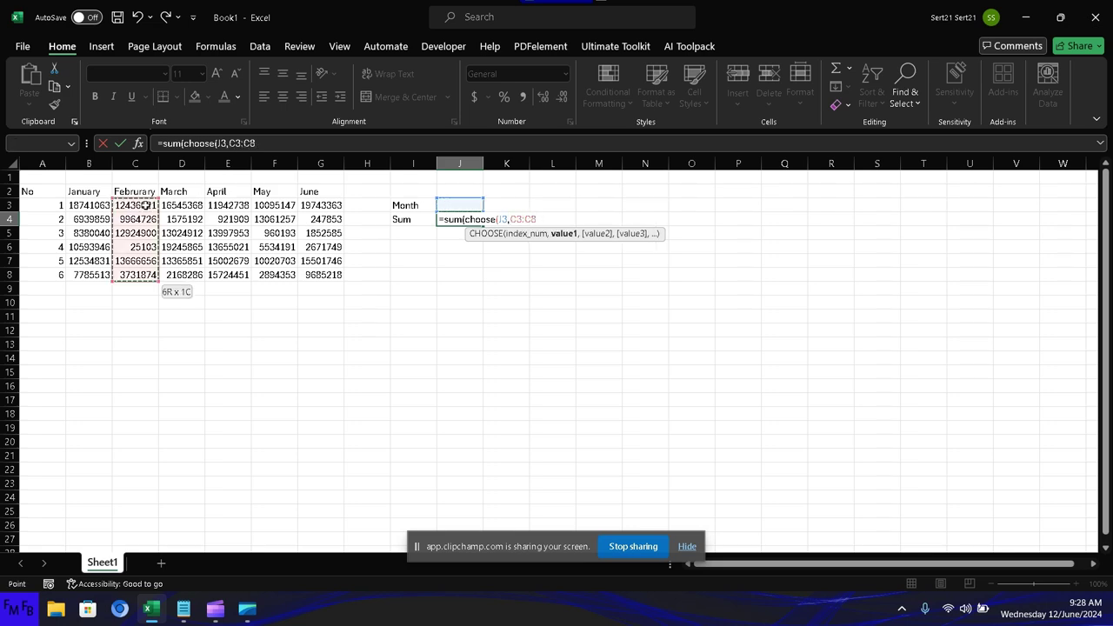
pyautogui.write(',')
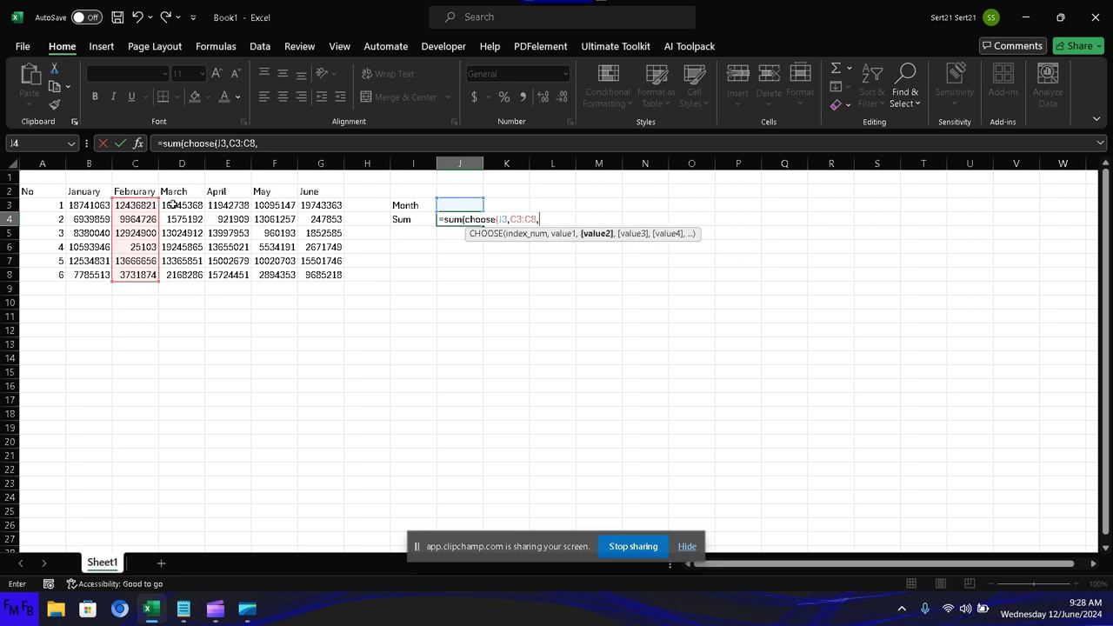
pyautogui.click(172, 205)
pyautogui.hotkey('ctrl', 'shift', 'Down')
# Step: Add ranges E3:E8, F3:F8 and G3:G8, then close and commit the formula
pyautogui.write(',')
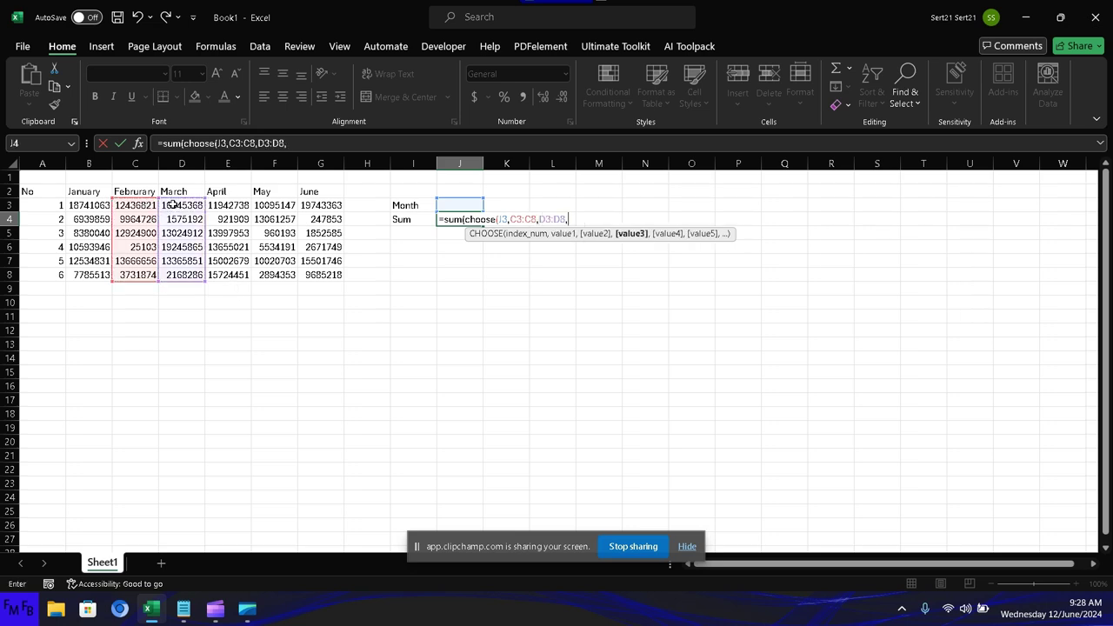
pyautogui.click(223, 205)
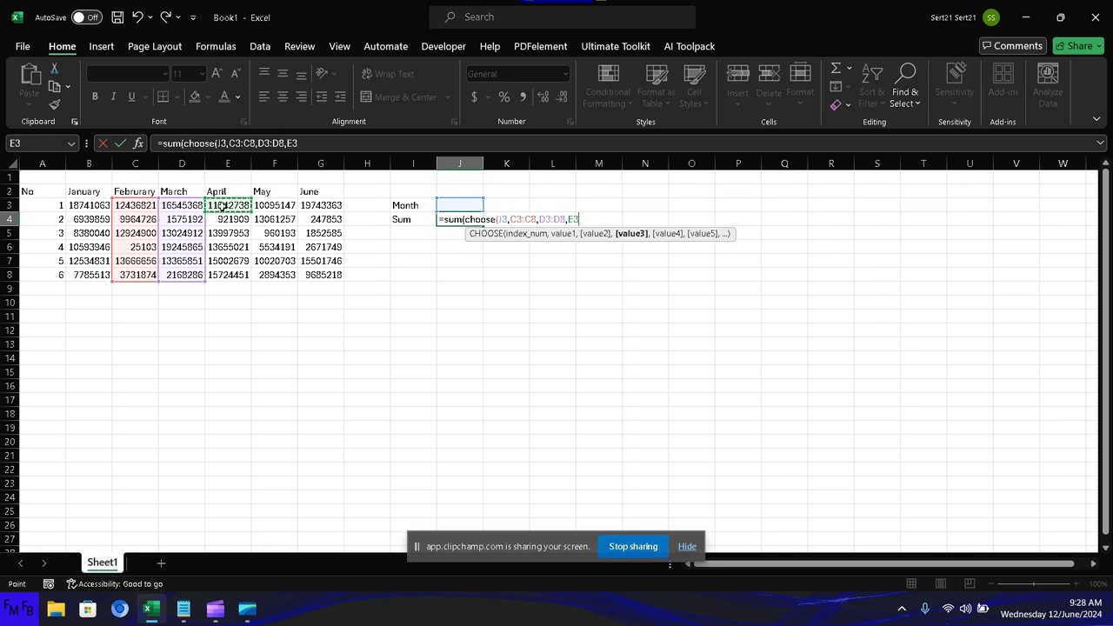
pyautogui.hotkey('ctrl', 'shift', 'Down')
pyautogui.write(':E8,')
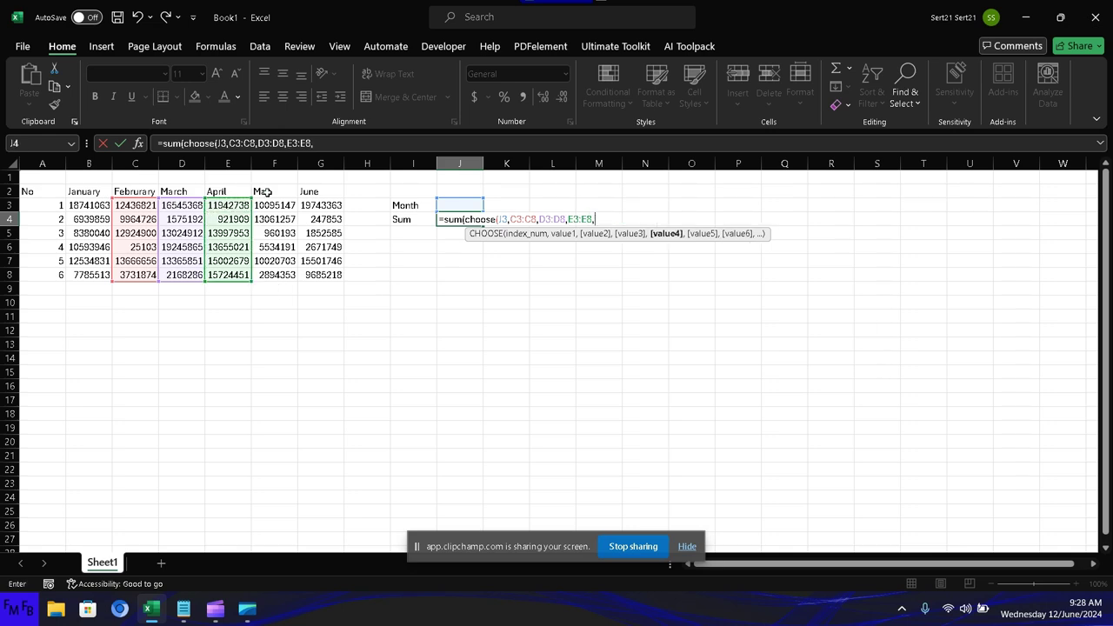
pyautogui.click(274, 203)
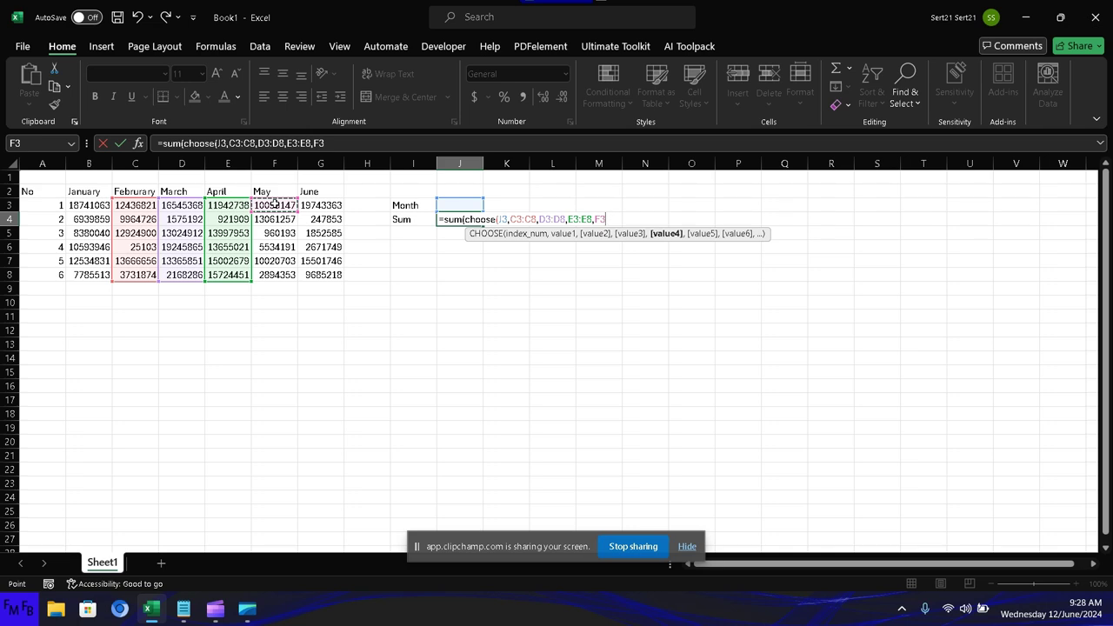
pyautogui.hotkey('ctrl', 'shift', 'Down')
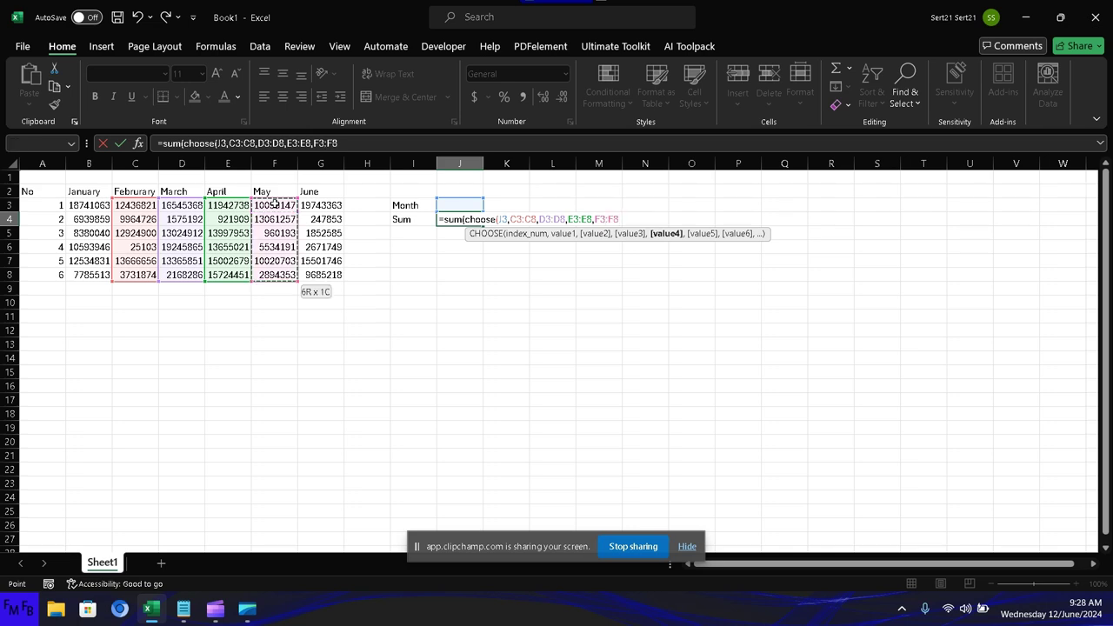
pyautogui.write(',')
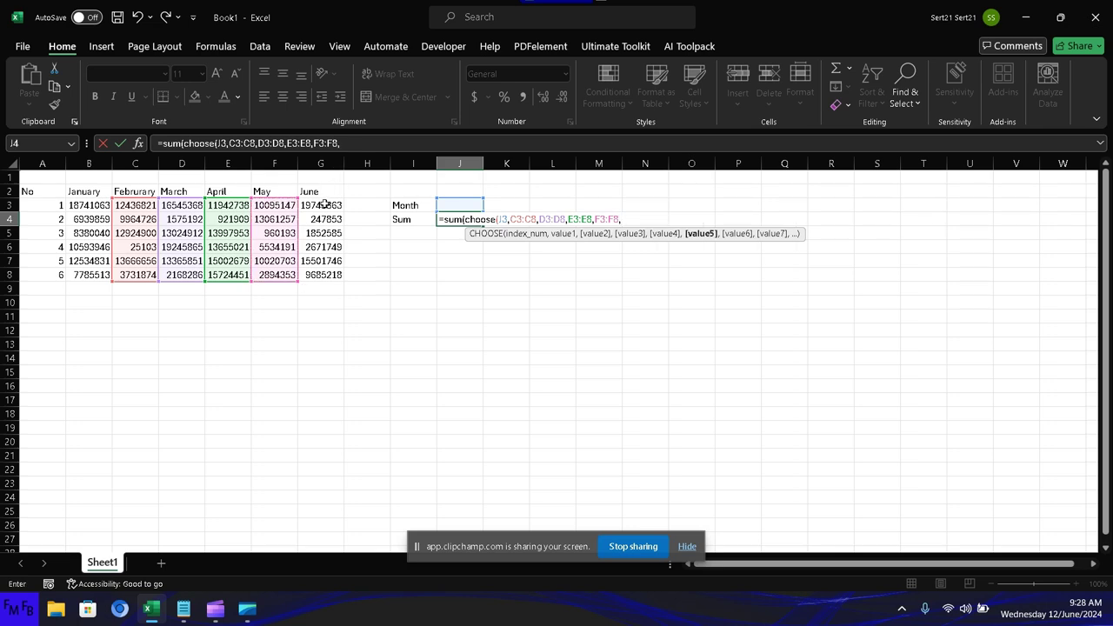
pyautogui.click(324, 203)
pyautogui.hotkey('ctrl', 'shift', 'Down')
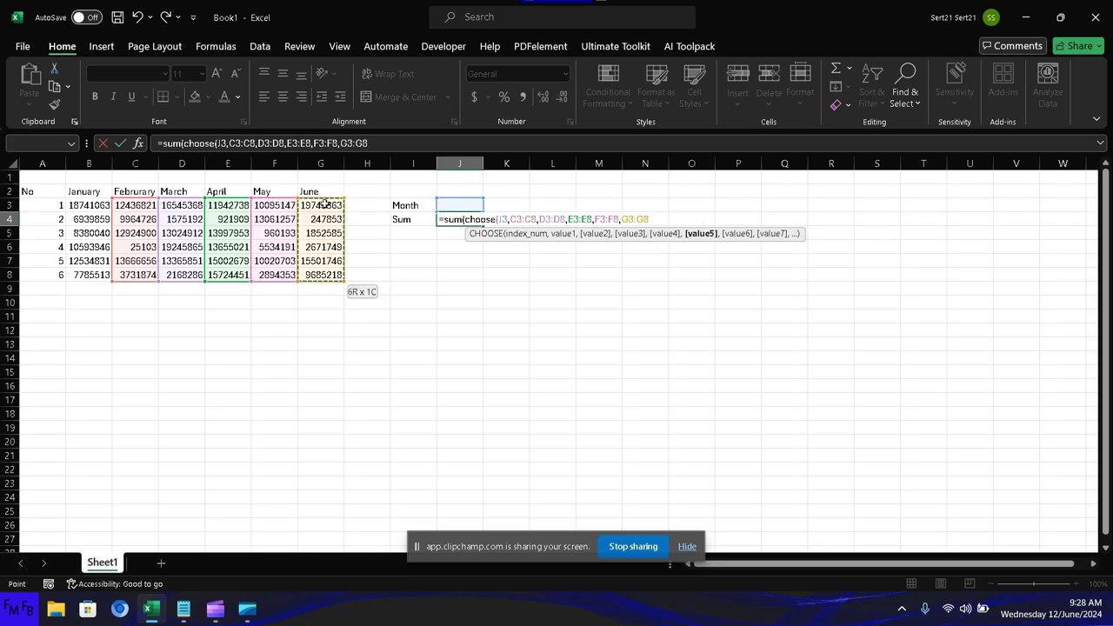
pyautogui.write('))')
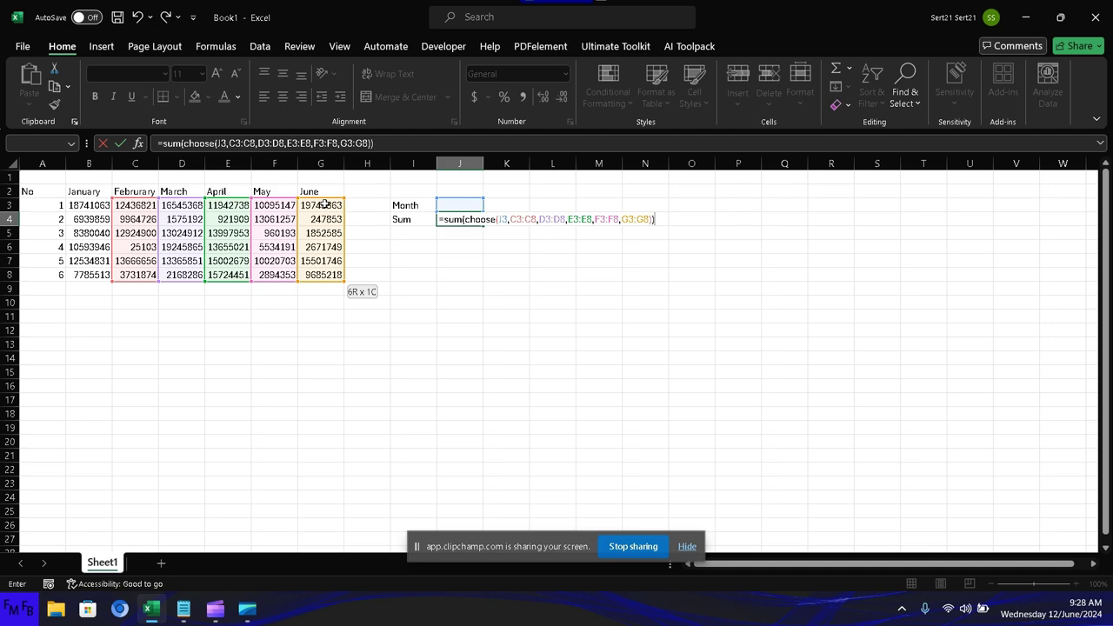
pyautogui.press('Return')
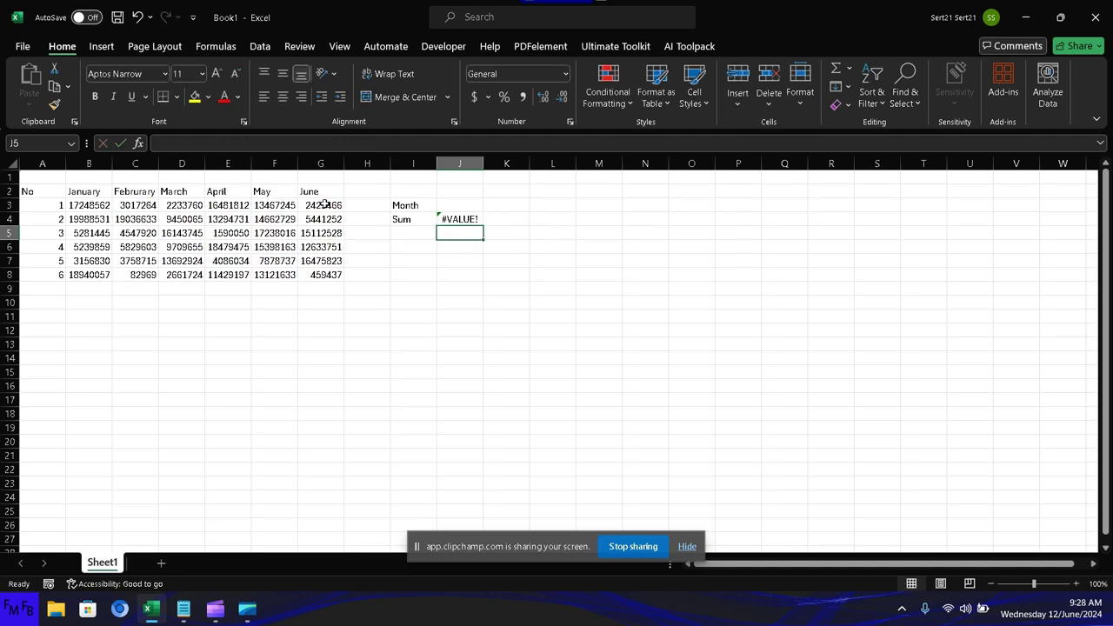
# Step: Enter 1 in J3 so J4 shows 54070036, then select B3:B8
pyautogui.press('Up')
pyautogui.press('Up')
pyautogui.write('1')
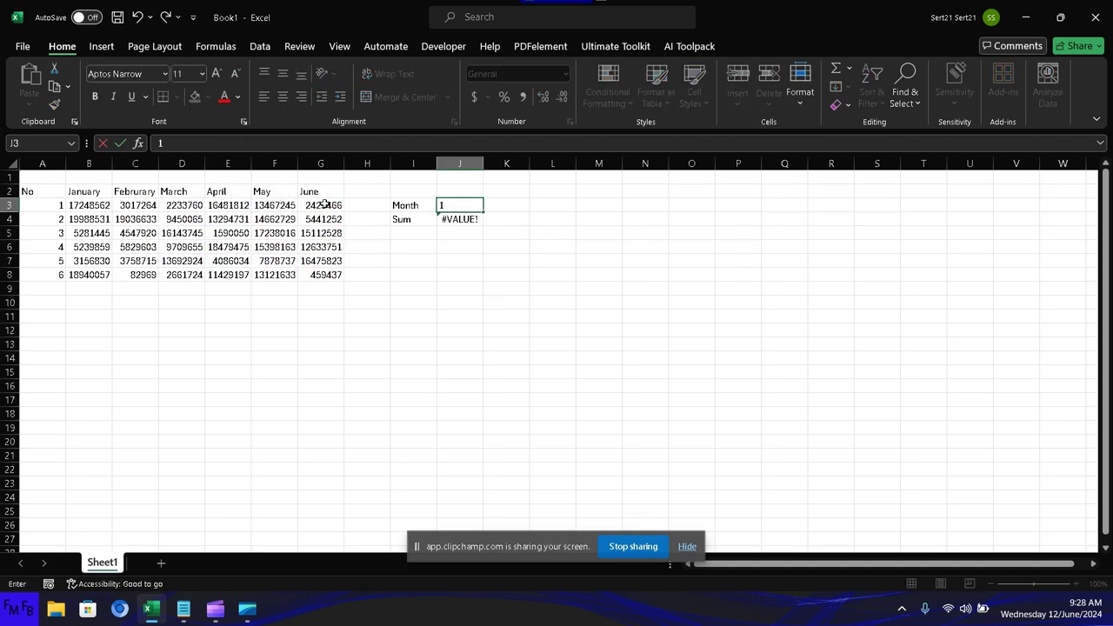
pyautogui.press('Return')
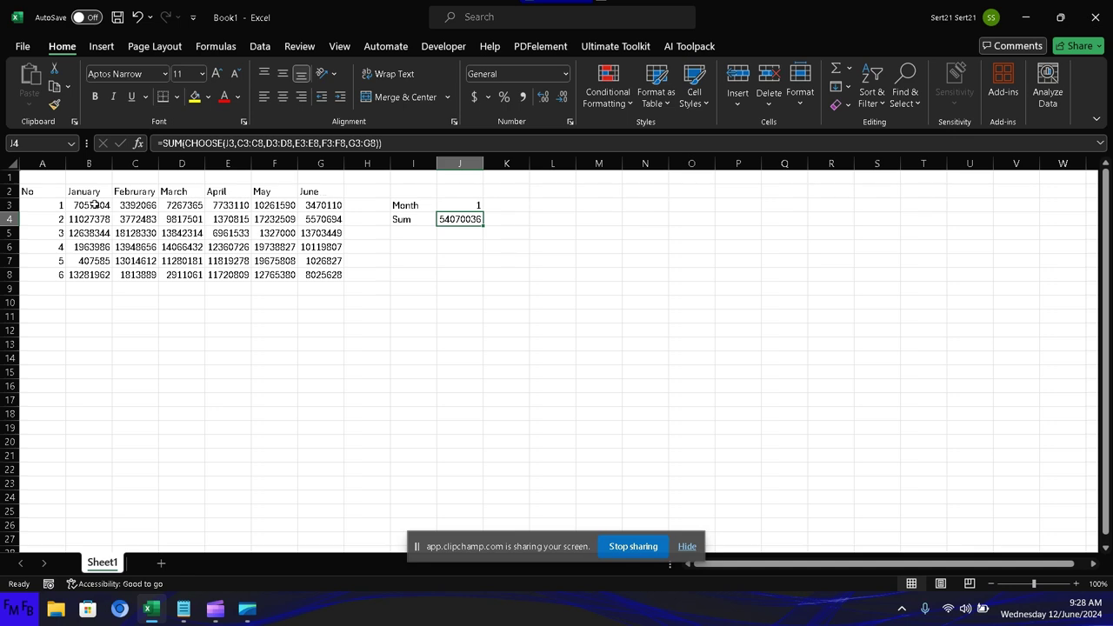
pyautogui.click(93, 205)
pyautogui.hotkey('ctrl', 'shift', 'Down')
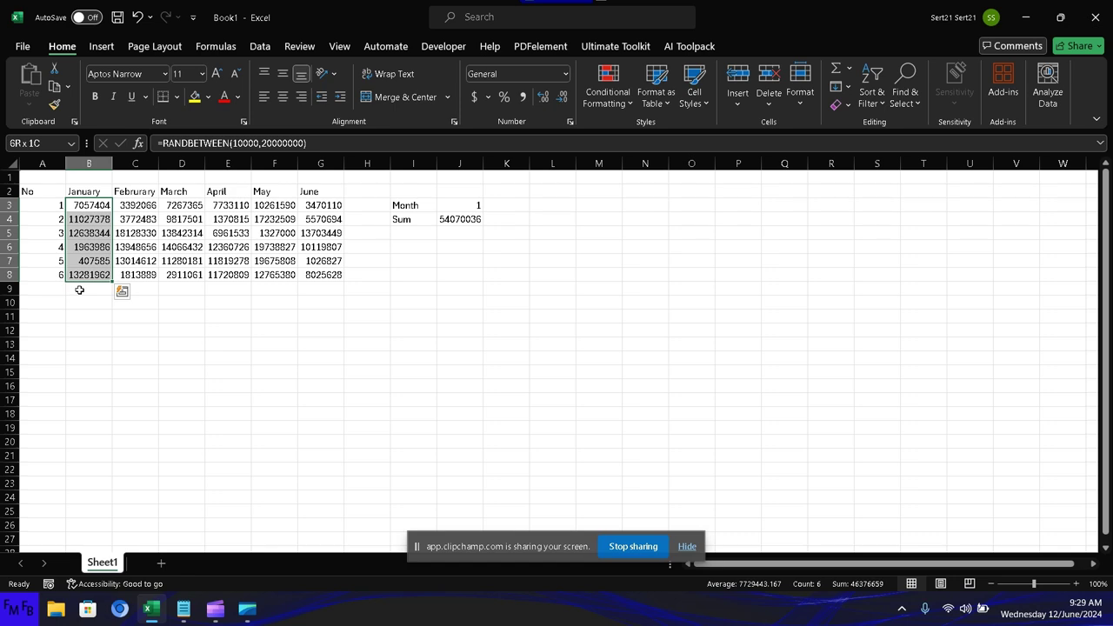
# Step: Copy the sales block B3:G8, undoing an accidental insert of the copied cells
pyautogui.hotkey('shift', 'Right')
pyautogui.hotkey('shift', 'Right')
pyautogui.hotkey('shift', 'Right')
pyautogui.hotkey('shift', 'Left')
pyautogui.hotkey('shift', 'Left')
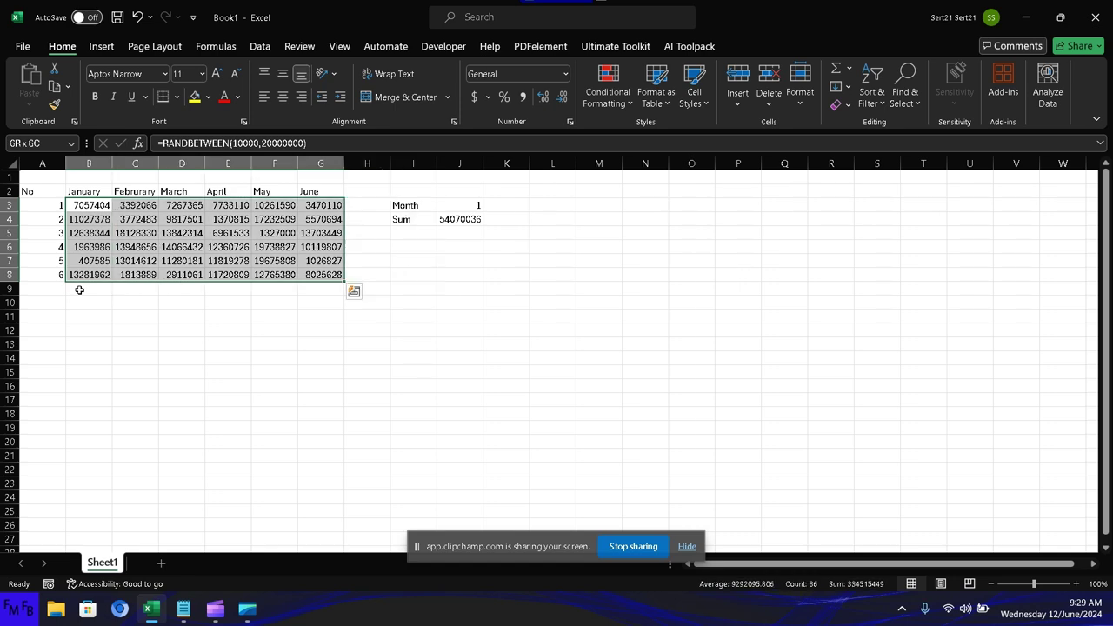
pyautogui.hotkey('ctrl', 'c')
pyautogui.click(137, 248)
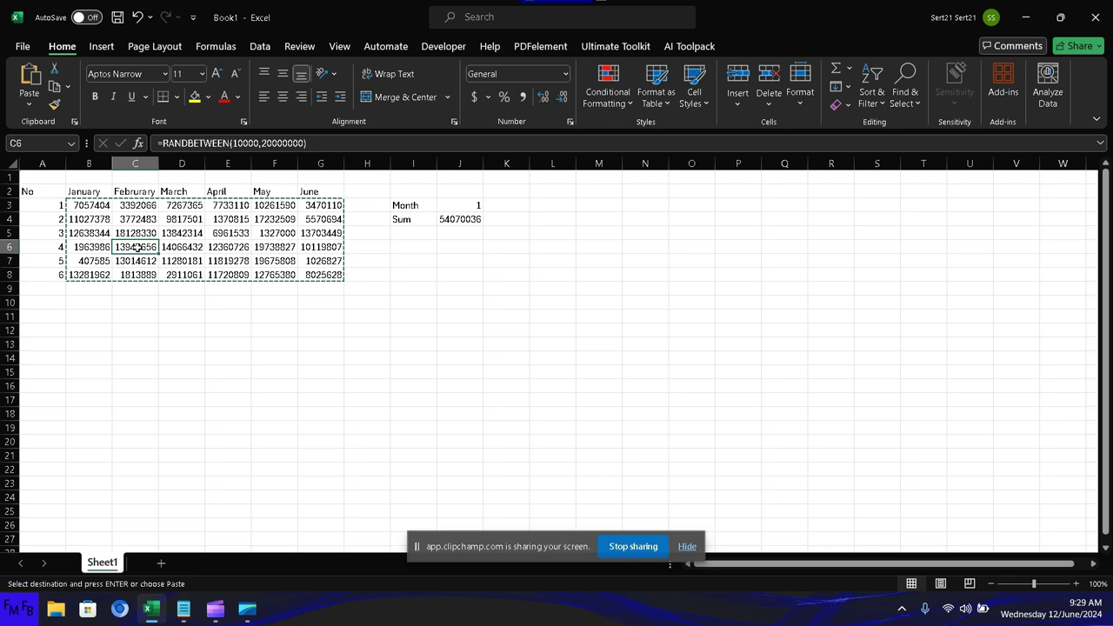
pyautogui.rightClick(136, 247)
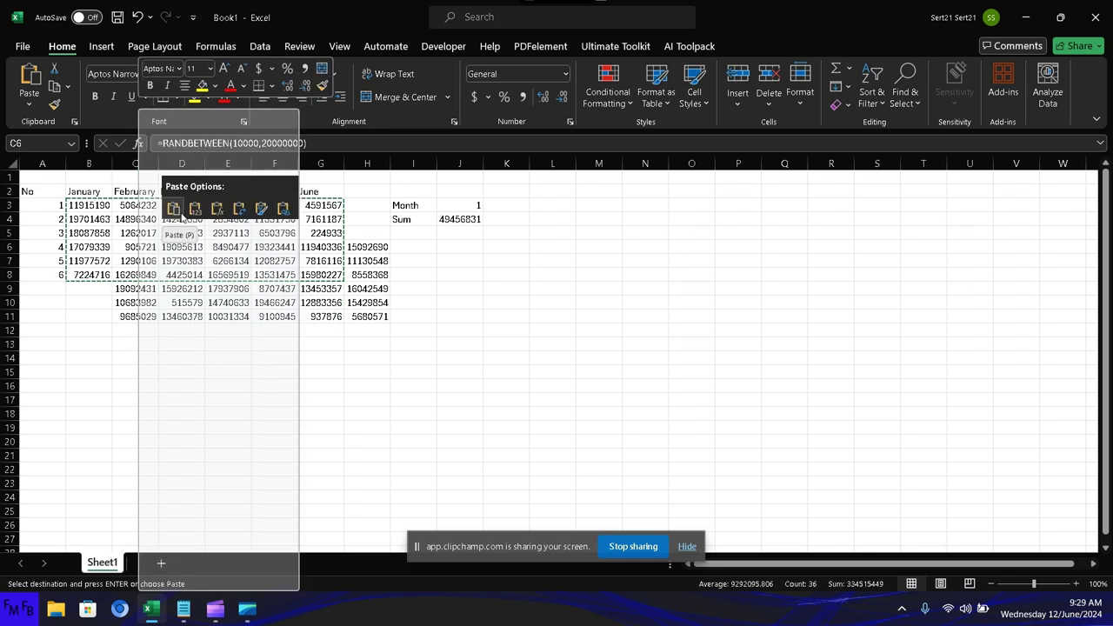
pyautogui.click(129, 205)
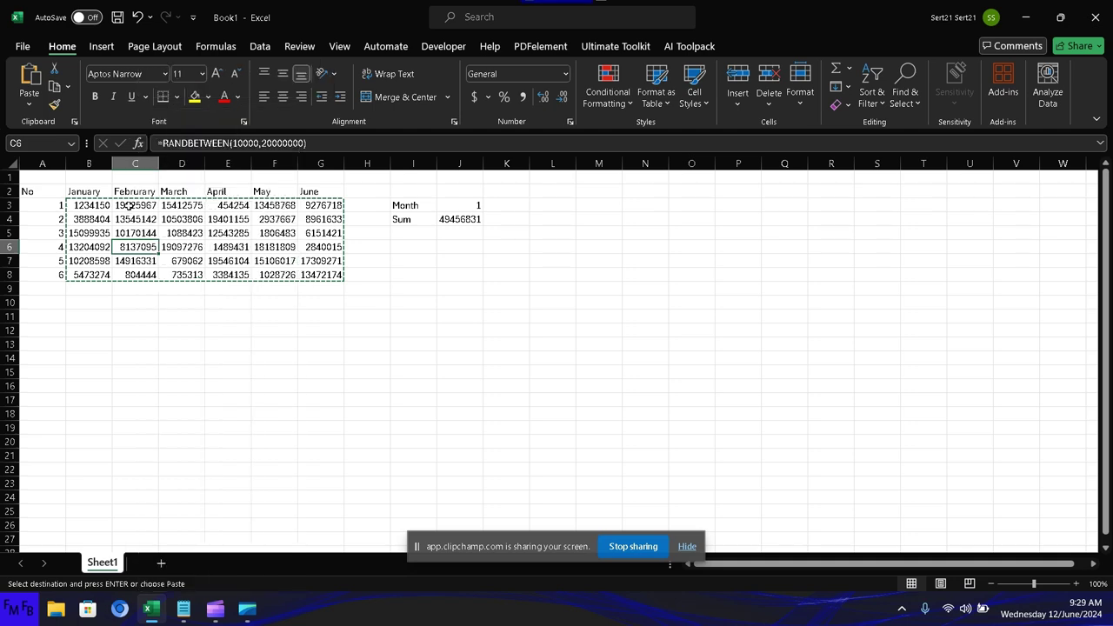
pyautogui.click(129, 205)
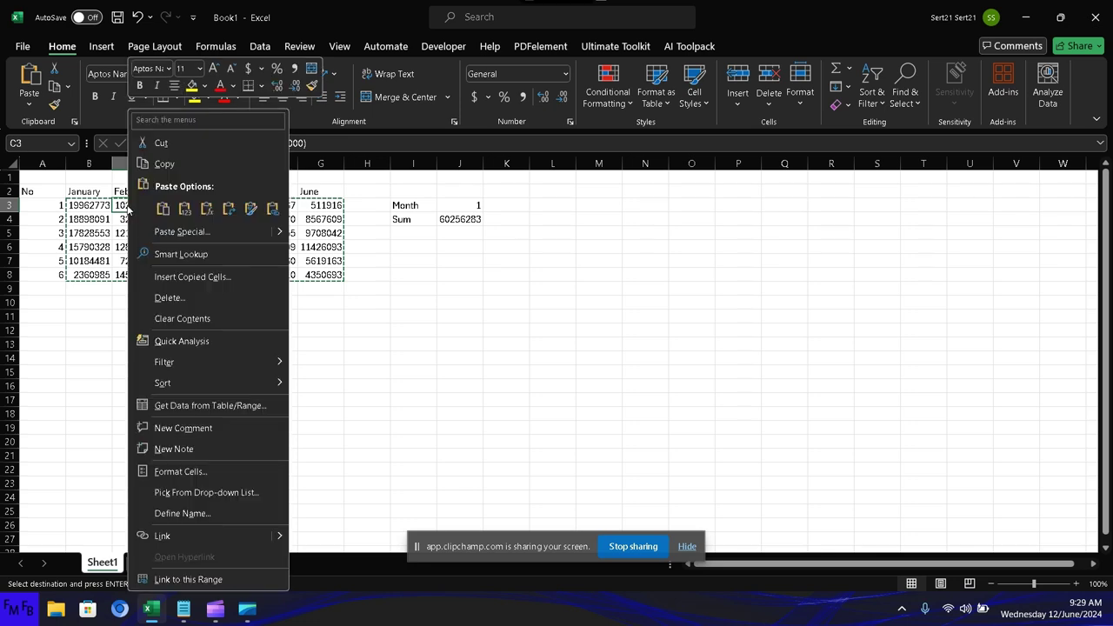
pyautogui.click(178, 207)
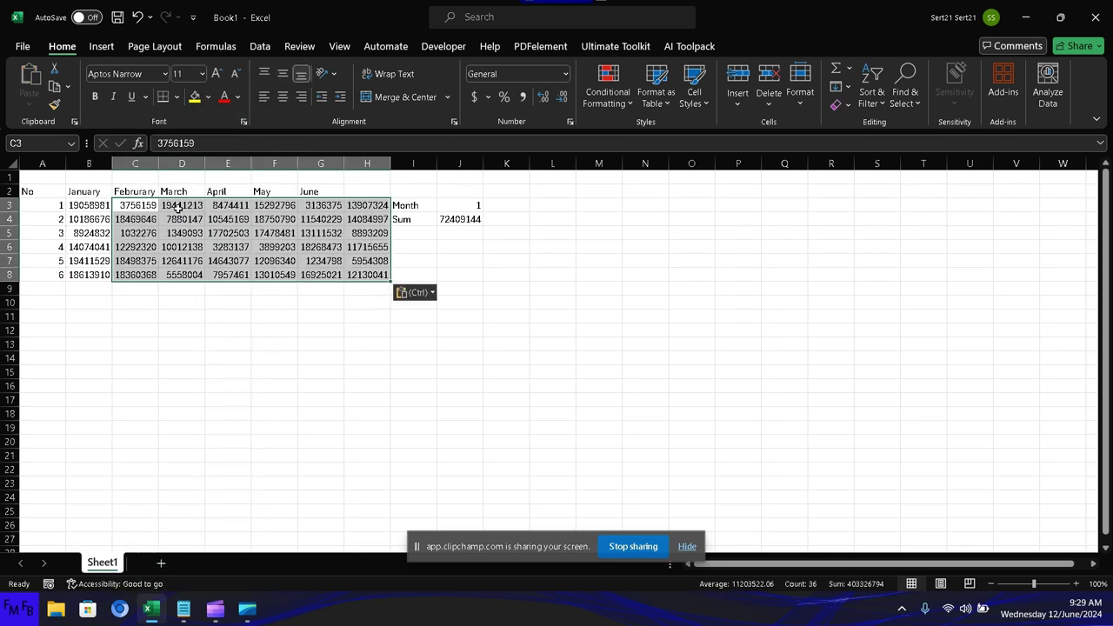
pyautogui.hotkey('ctrl', 'z')
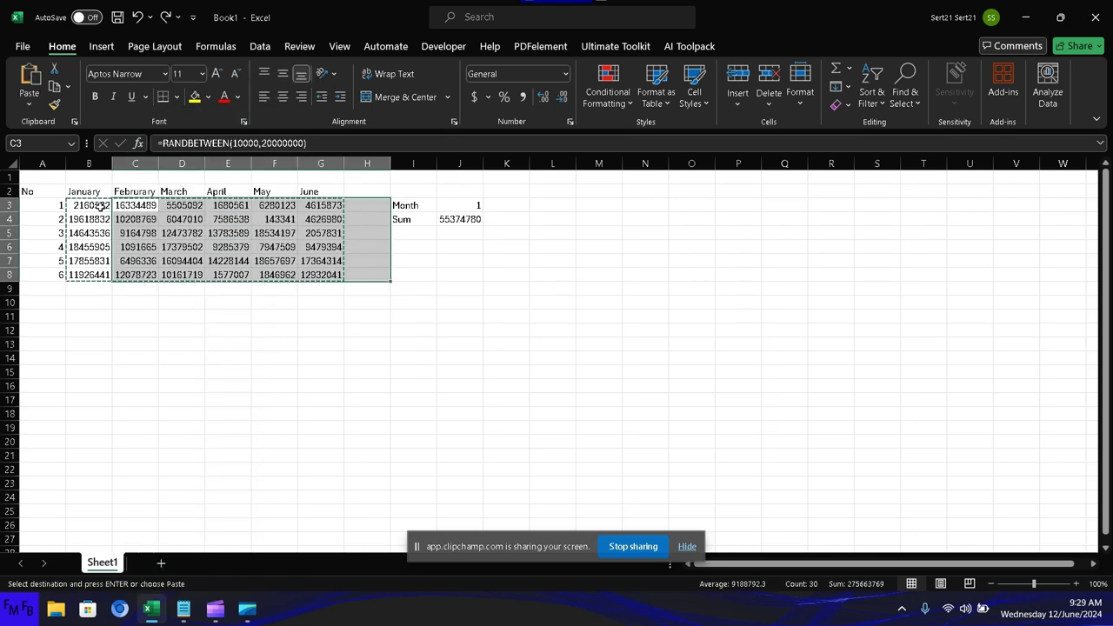
# Step: Paste the figures back into B3:G8 as values and open J4's formula for editing
pyautogui.rightClick(102, 209)
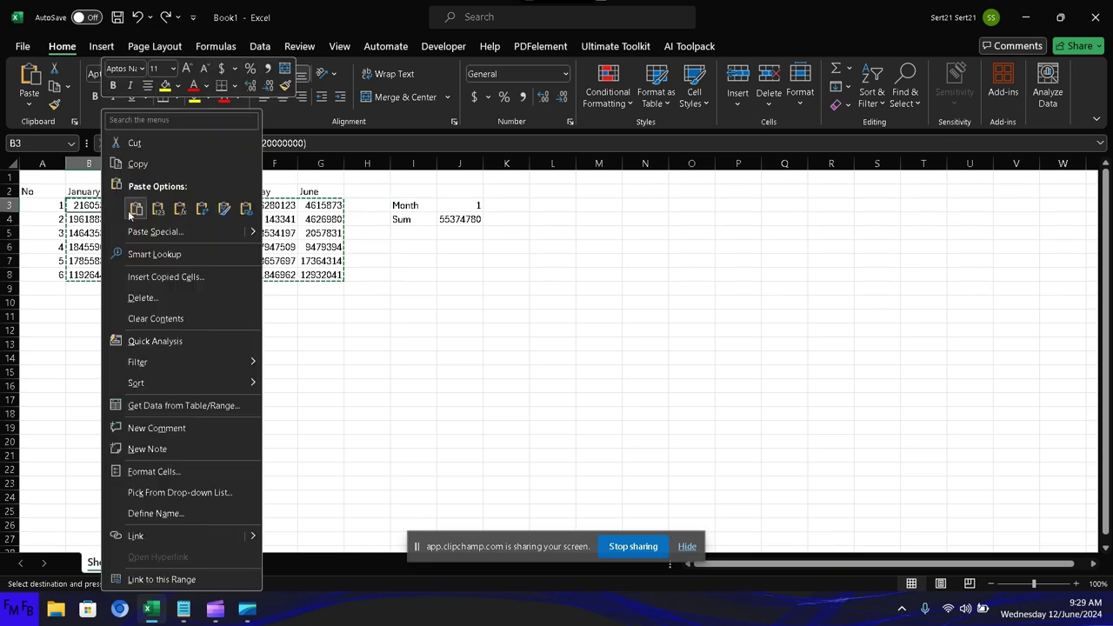
pyautogui.click(161, 210)
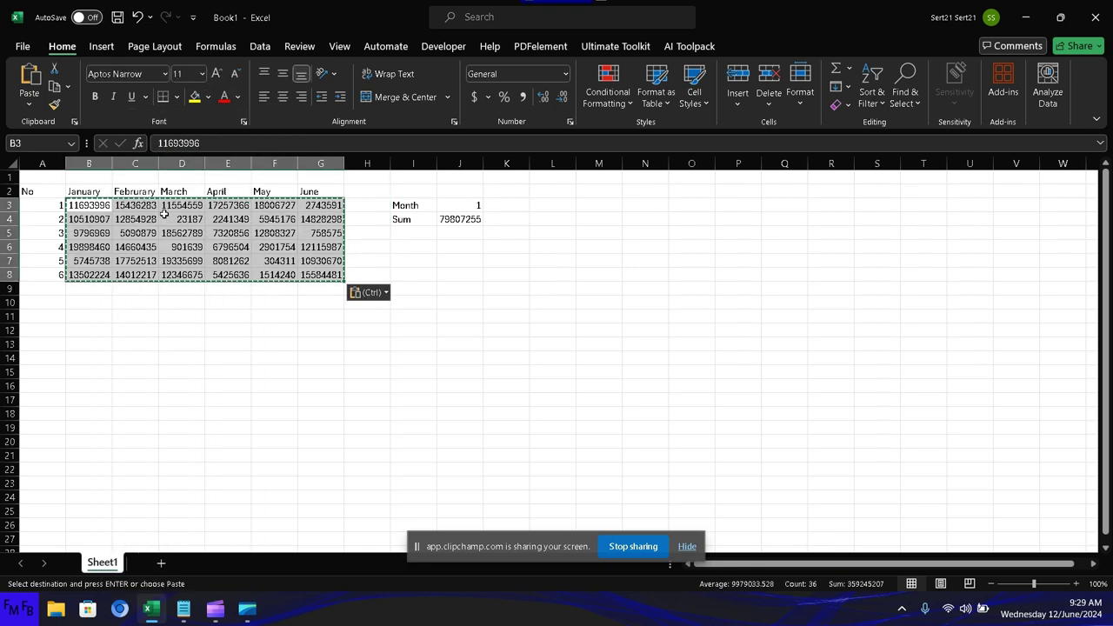
pyautogui.click(452, 221)
pyautogui.doubleClick(452, 220)
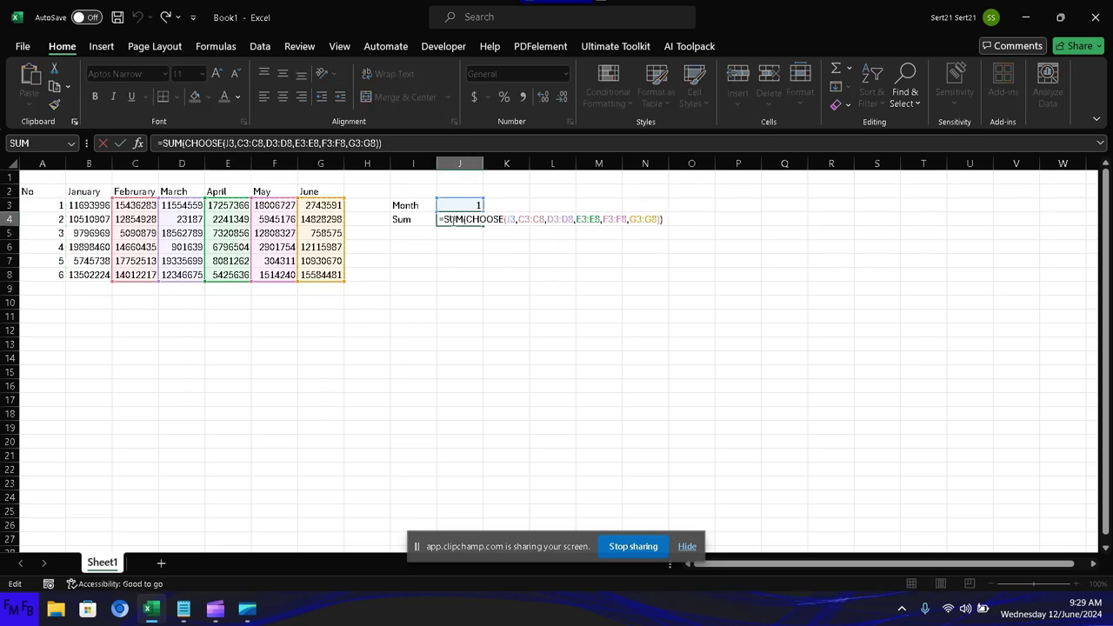
# Step: Insert January's B3:B8 as the first CHOOSE choice in J4, then confirm B3:B8 totals 71148294
pyautogui.press('Escape')
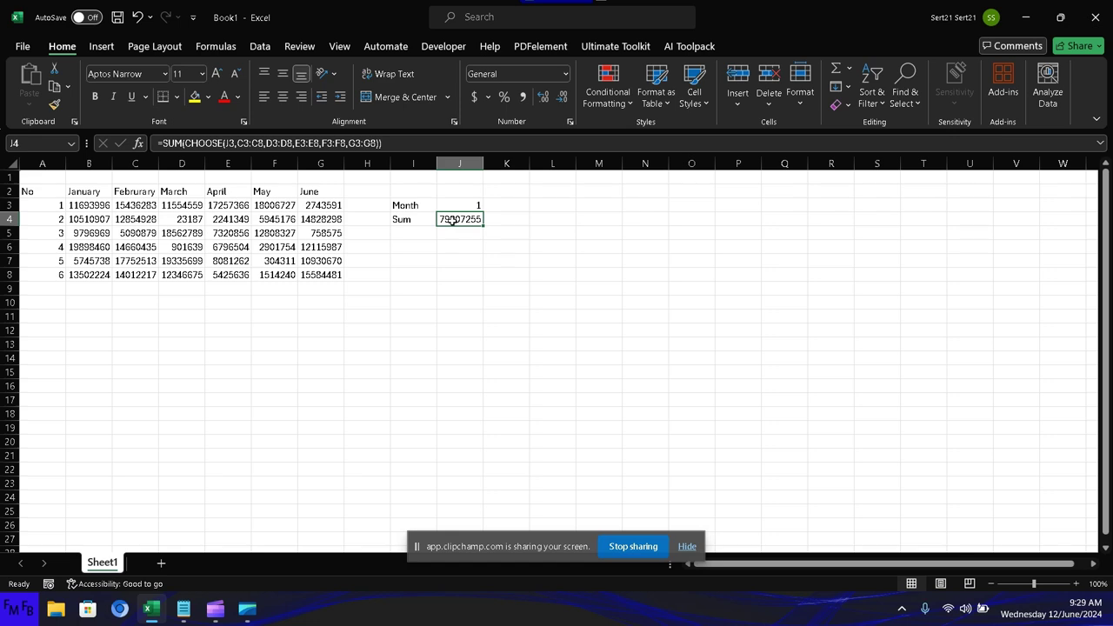
pyautogui.doubleClick(452, 221)
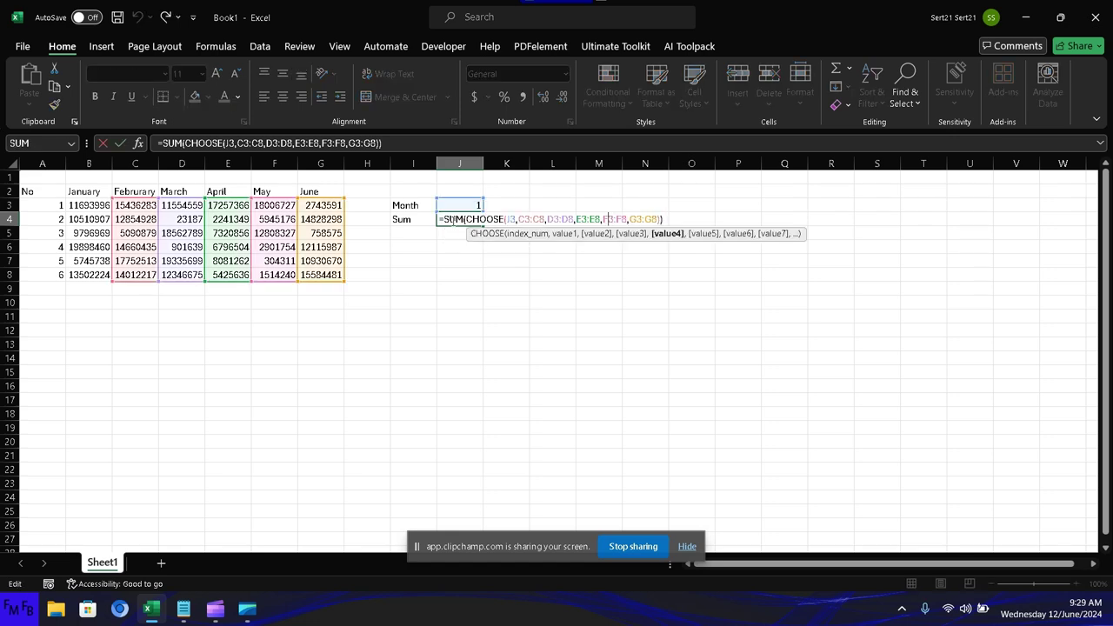
pyautogui.click(454, 220)
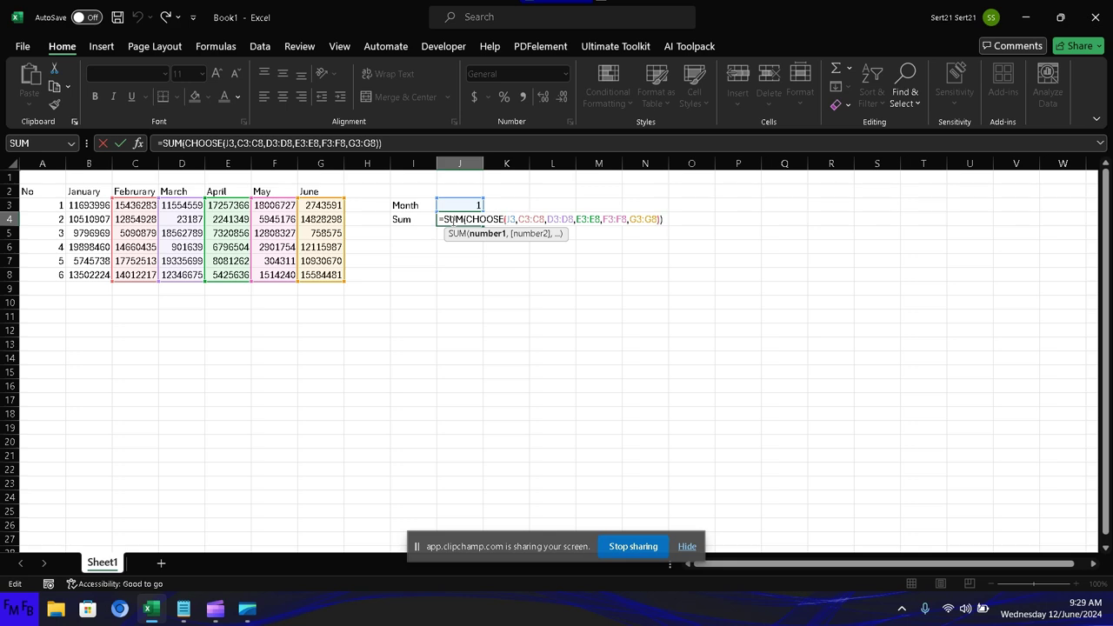
pyautogui.press('Right')
pyautogui.press('Right')
pyautogui.press('Right')
pyautogui.press('Right')
pyautogui.press('Right')
pyautogui.press('Right')
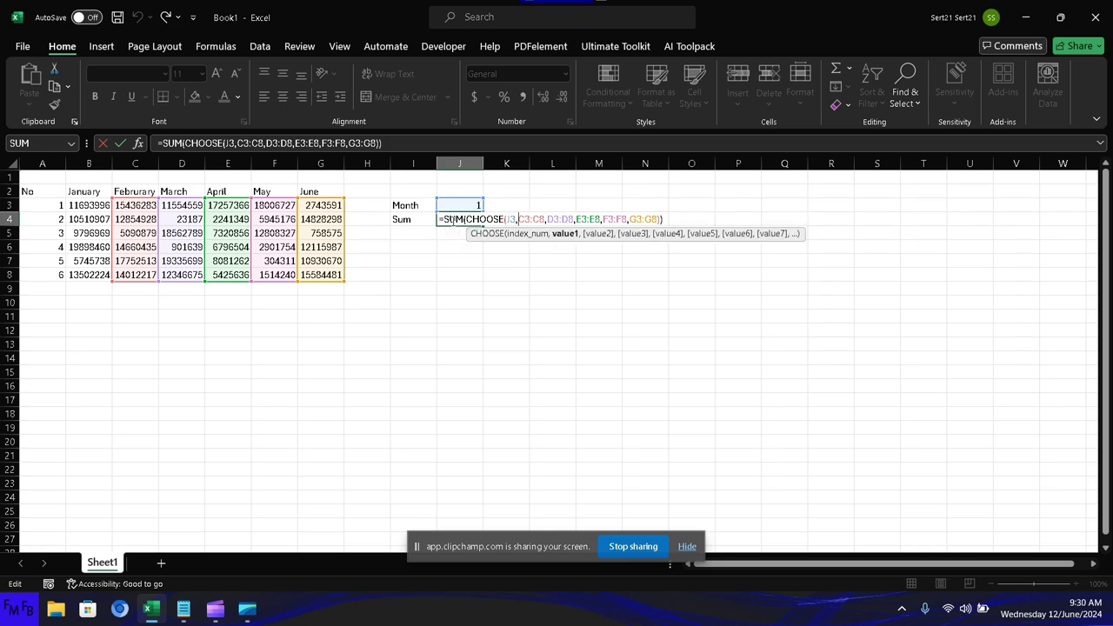
pyautogui.click(94, 205)
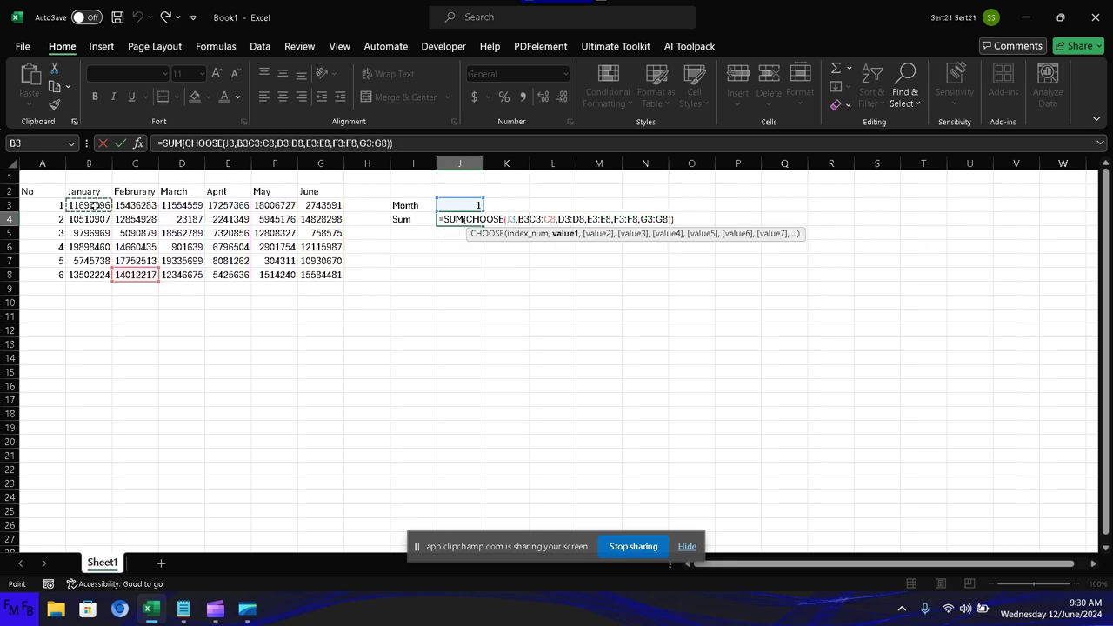
pyautogui.hotkey('ctrl', 'shift', 'Down')
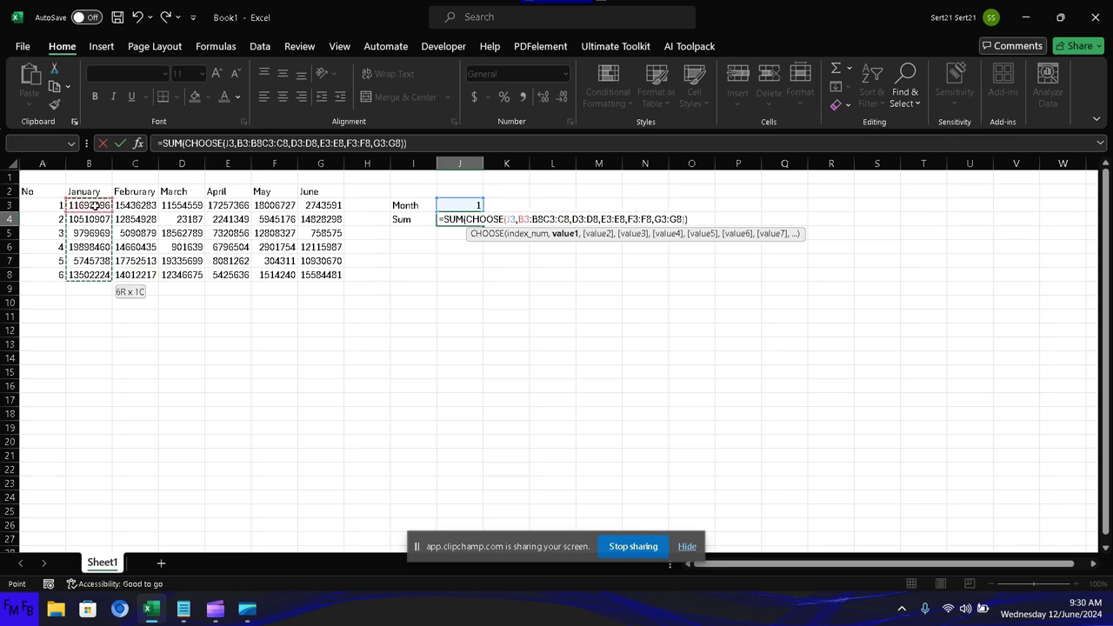
pyautogui.write(',')
pyautogui.press('Return')
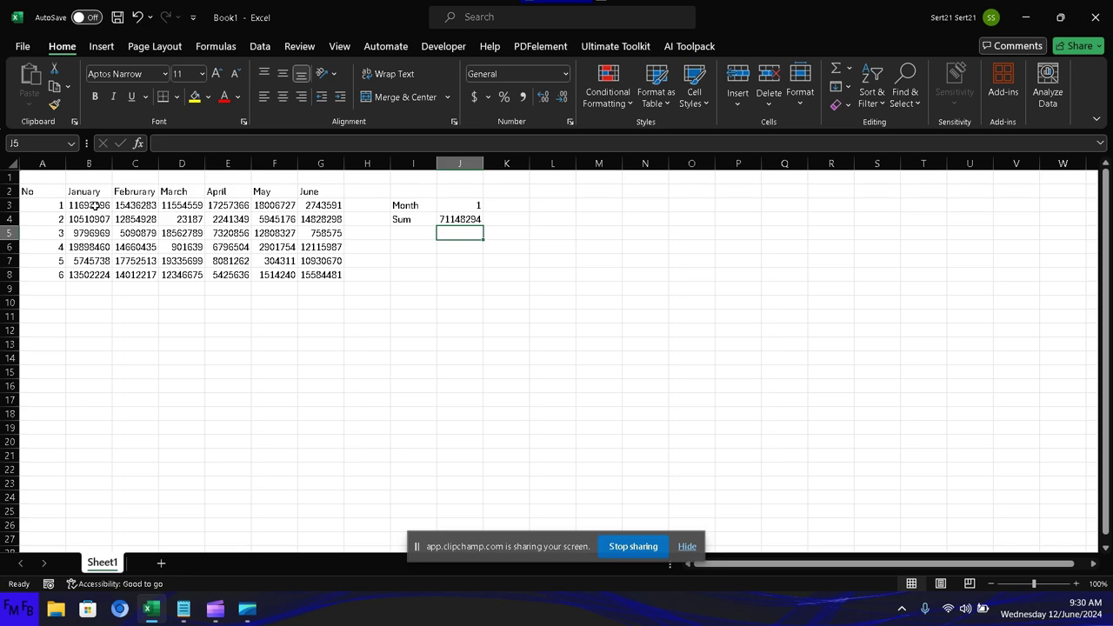
pyautogui.click(94, 205)
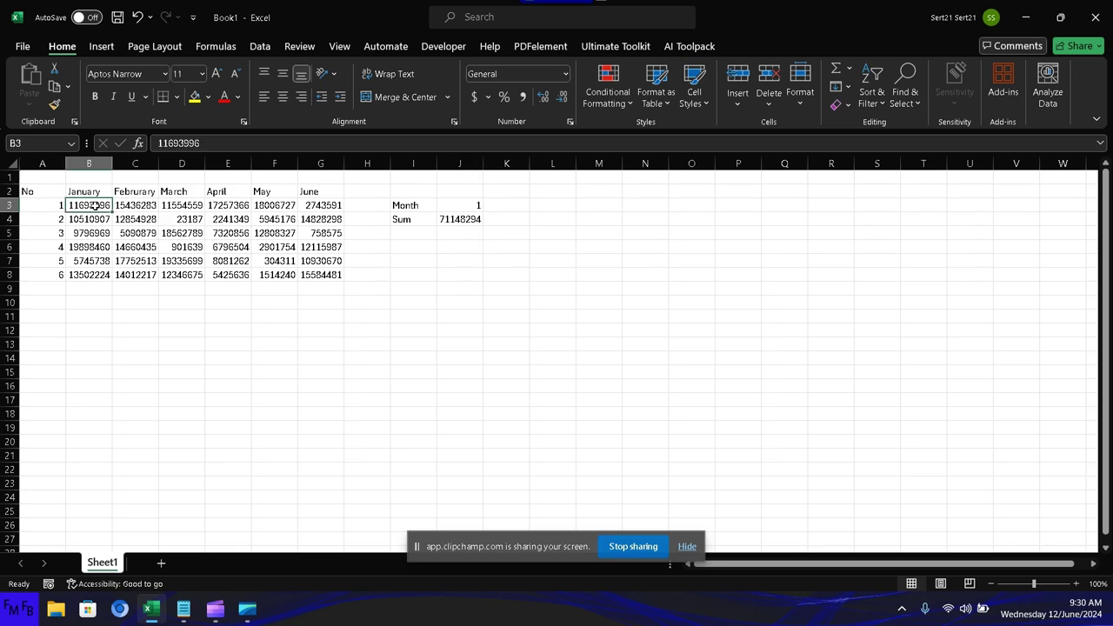
pyautogui.hotkey('ctrl', 'shift', 'Down')
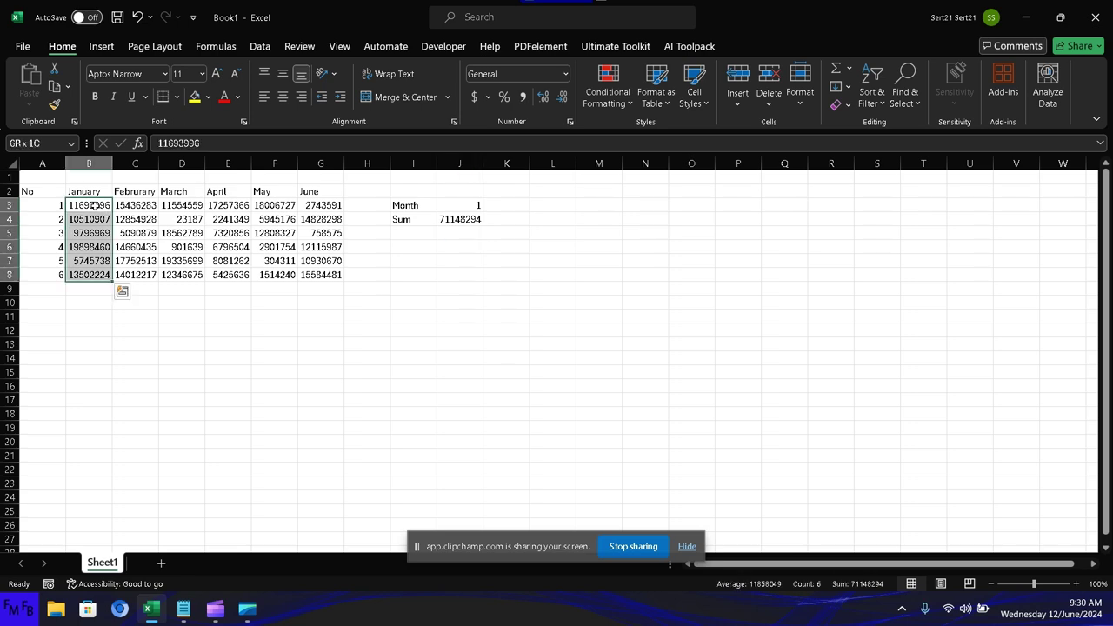